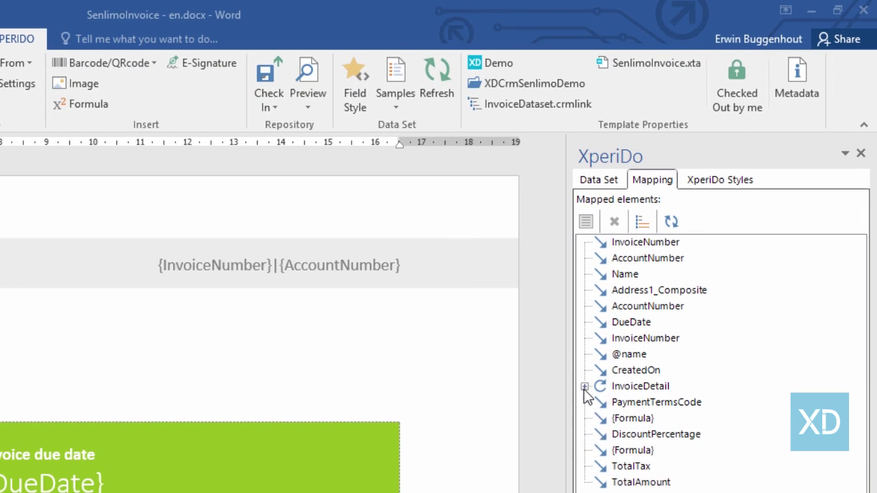
Step: Expand the InvoiceDetail element in the mapped elements and look through the available preview formats
left_click(697, 238)
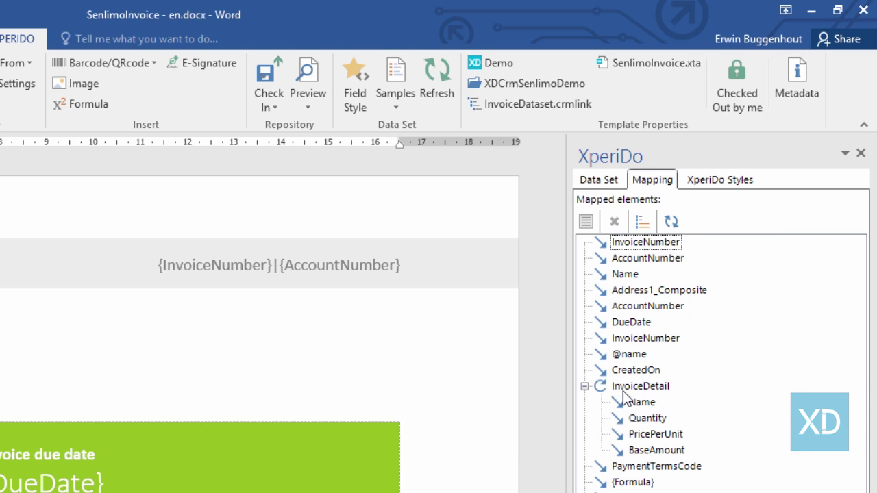
left_click(312, 113)
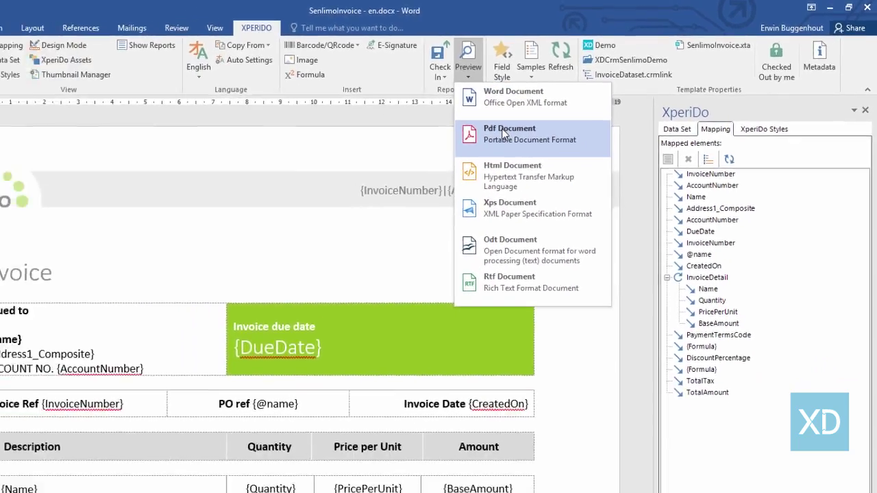
Step: Insert a table with four columns and two rows on the empty line above the Invoice heading
left_click(357, 188)
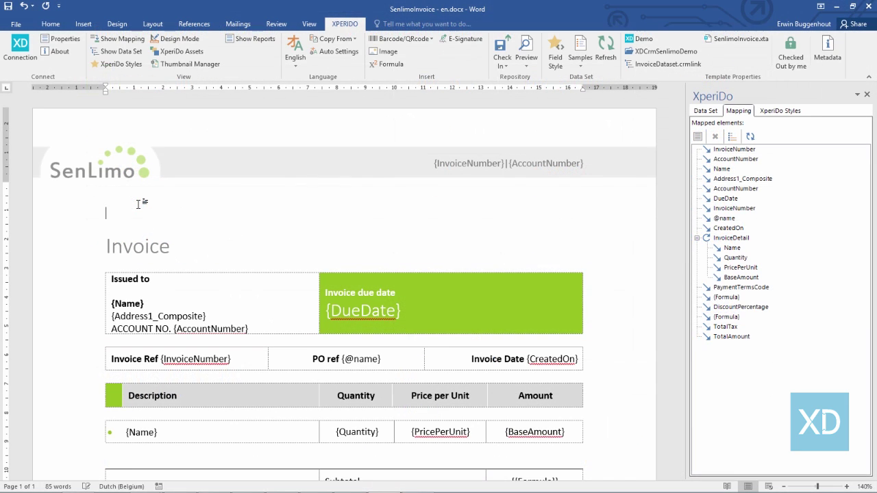
left_click(84, 24)
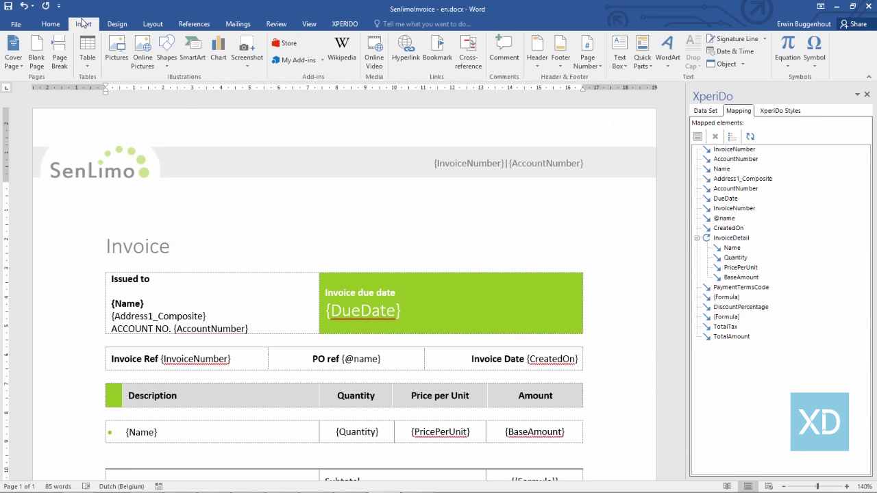
left_click(89, 64)
left_click(115, 98)
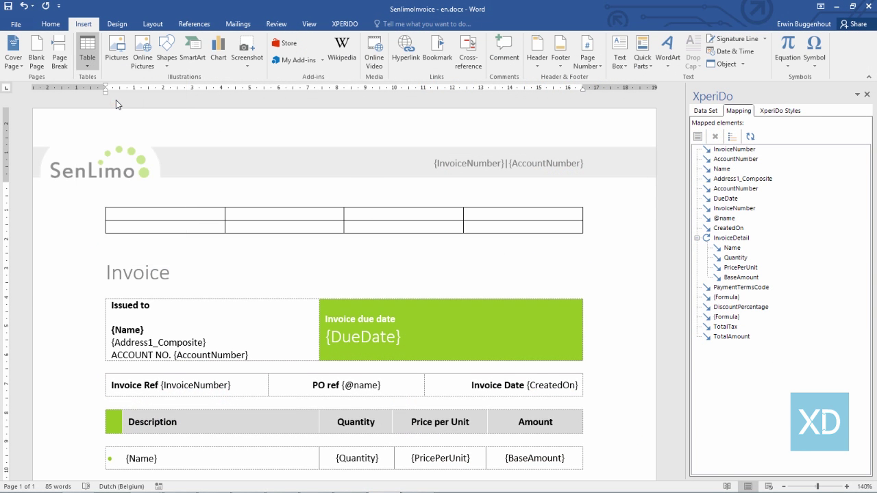
Step: Fill the new table's header row with Description, Quantity, Price per Unit and Amount
type("Descri")
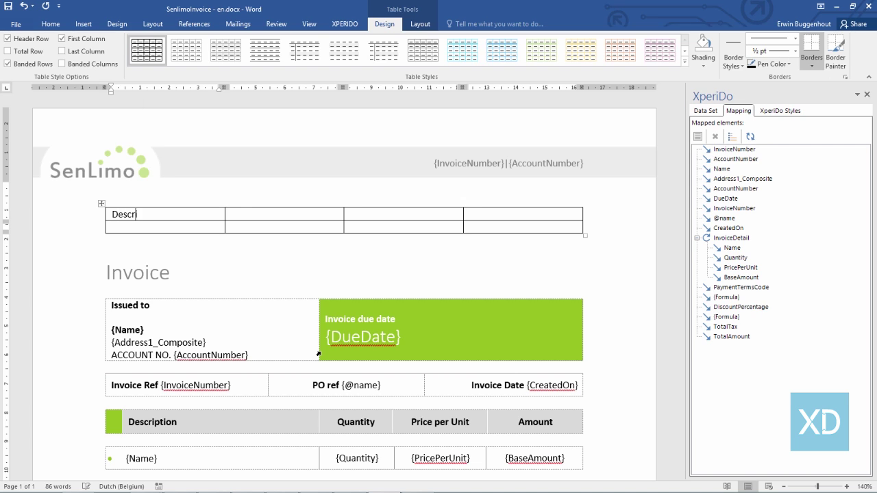
type("ption\tQuantity")
key("Tab")
type("P")
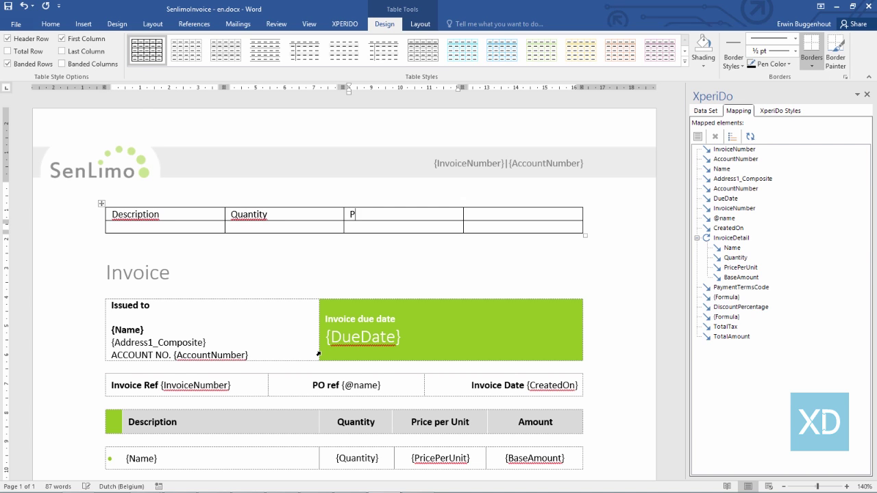
key("BackSpace")
key("BackSpace")
key("BackSpace")
key("BackSpace")
type("e per Unit ")
type("Amount")
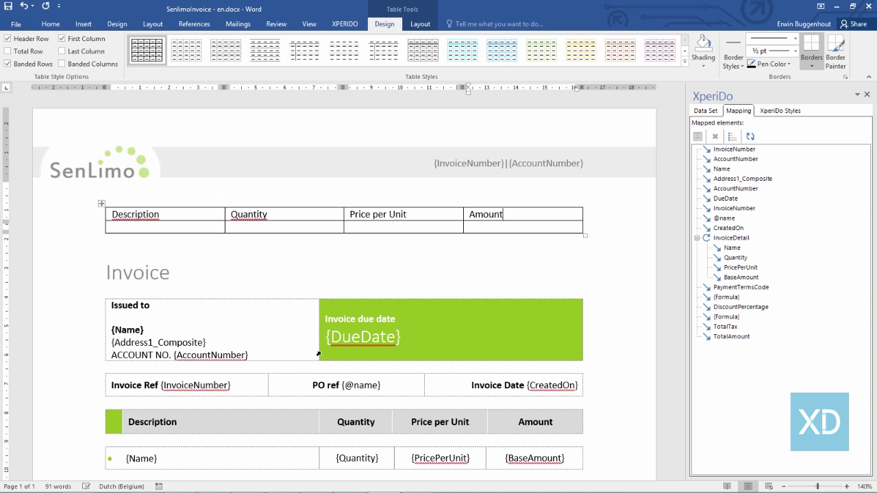
Step: Insert the Existing Product name field from the data set into the cell below Description
left_click(185, 231)
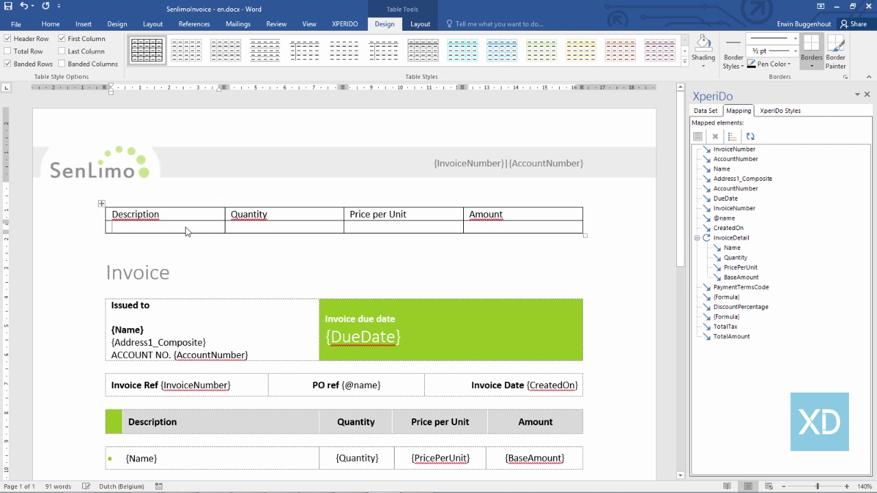
left_click(706, 111)
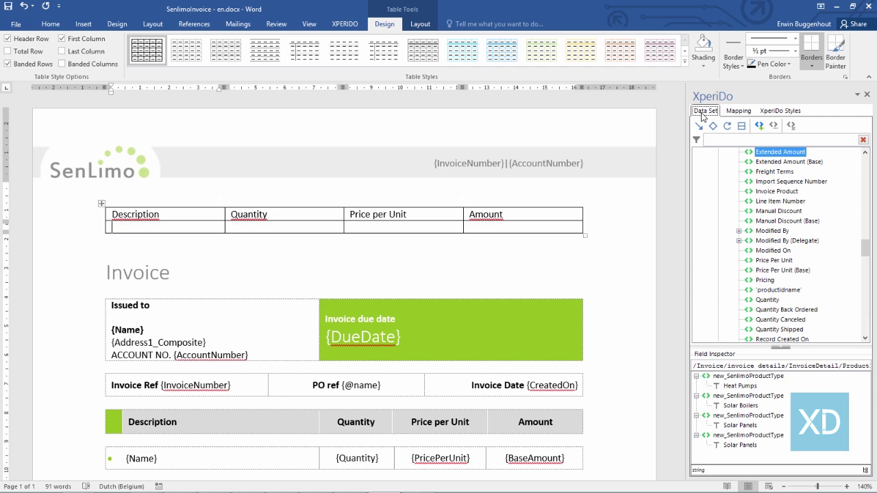
left_click_drag(865, 248, 865, 201)
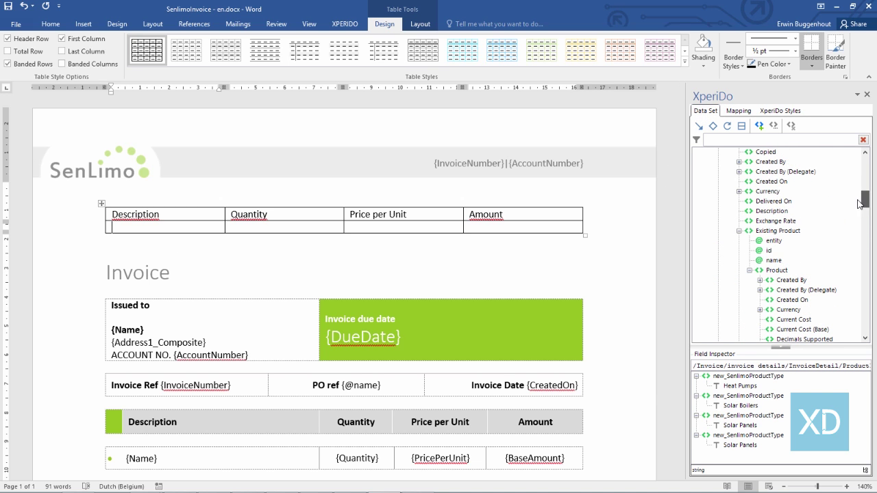
double_click(774, 260)
Step: Insert the invoice detail's Quantity field from the data set into the cell below the Quantity header
left_click(267, 227)
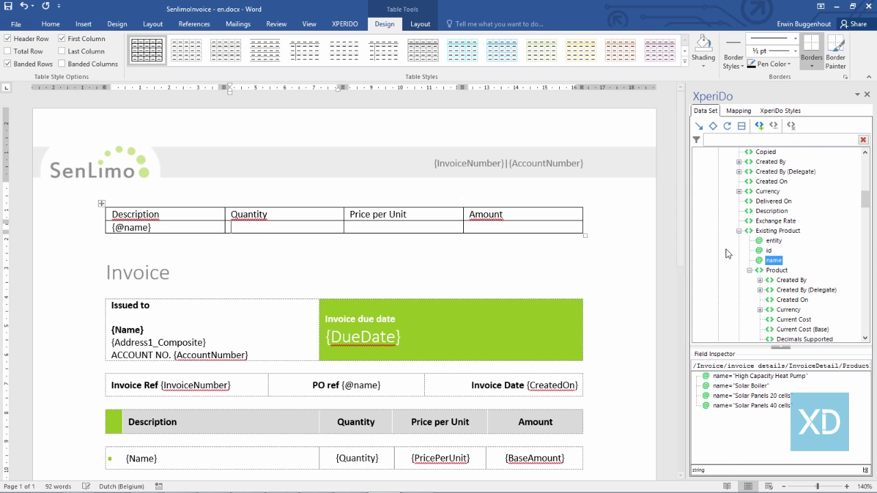
left_click(738, 230)
scroll(771, 271, "down", 2)
double_click(768, 319)
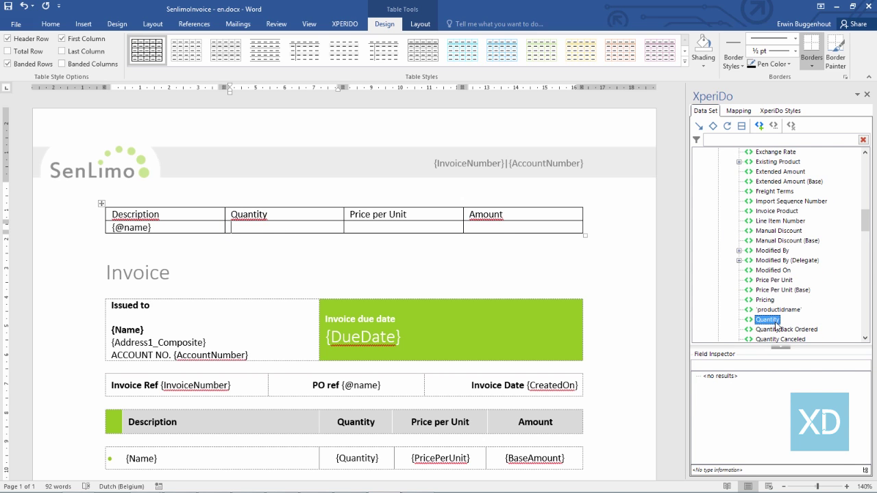
Step: Insert the Price Per Unit field below the Price per Unit header and the Extended Amount field below Amount
left_click(458, 228)
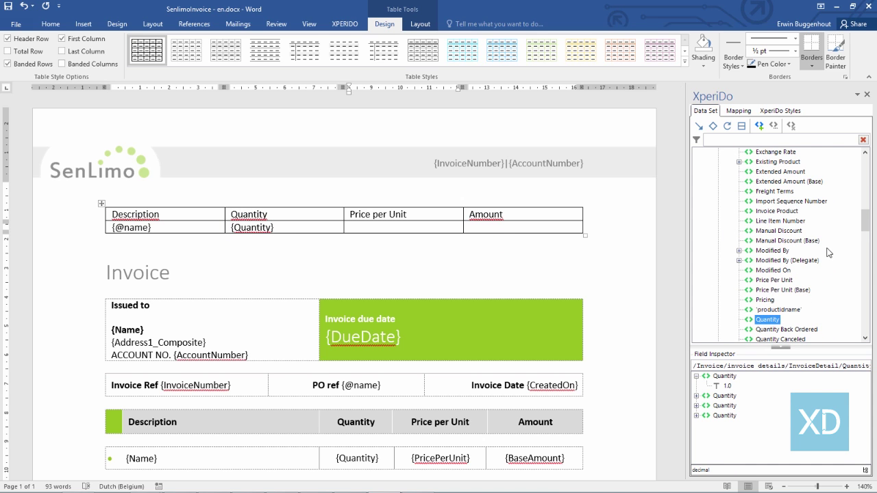
left_click(793, 281)
double_click(775, 280)
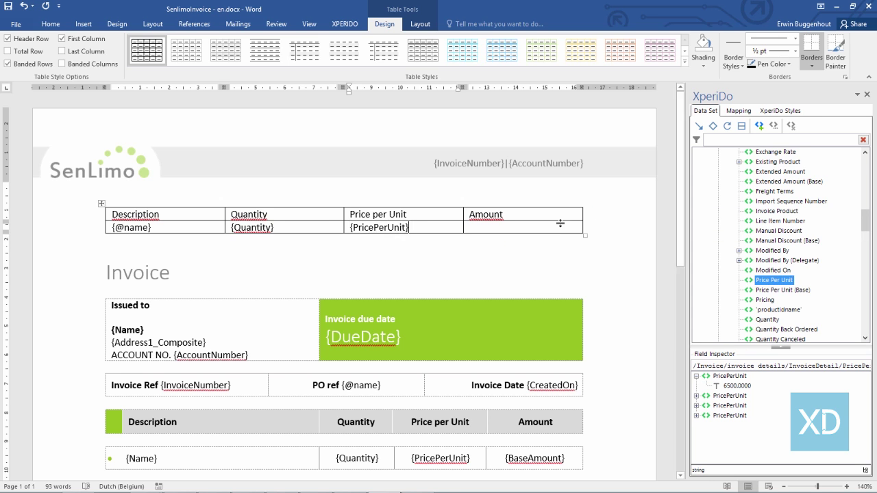
left_click_drag(867, 220, 866, 213)
double_click(781, 241)
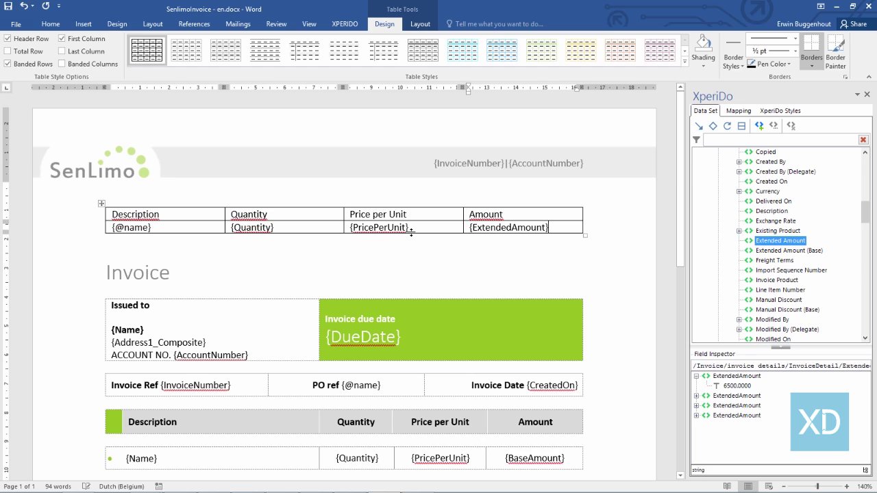
Step: Set the format of the new table's Quantity mapping to Number
left_click(253, 227)
left_click(739, 111)
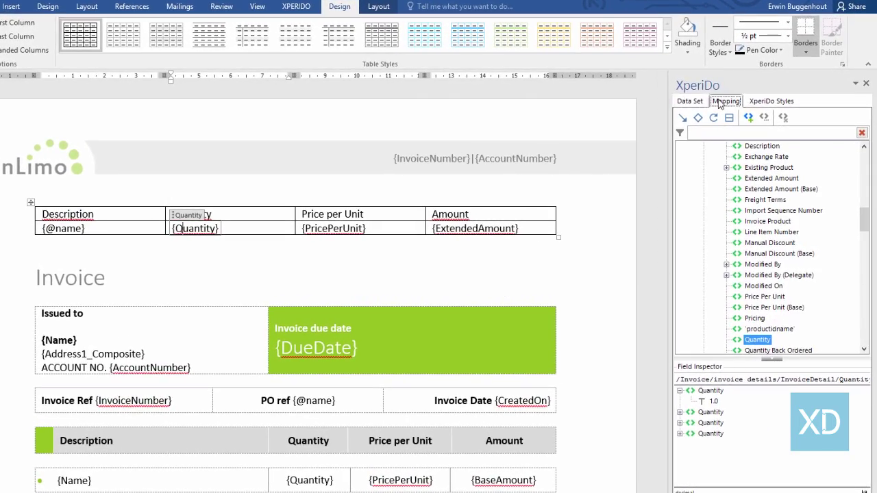
double_click(715, 369)
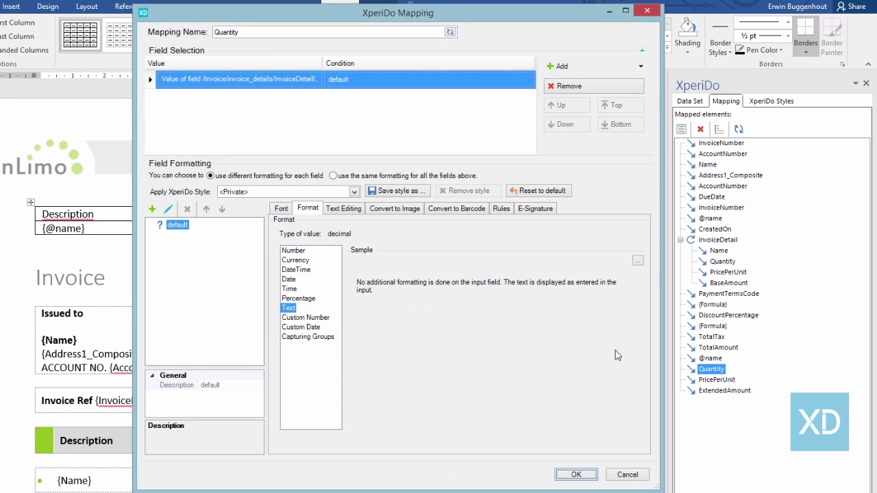
left_click(302, 251)
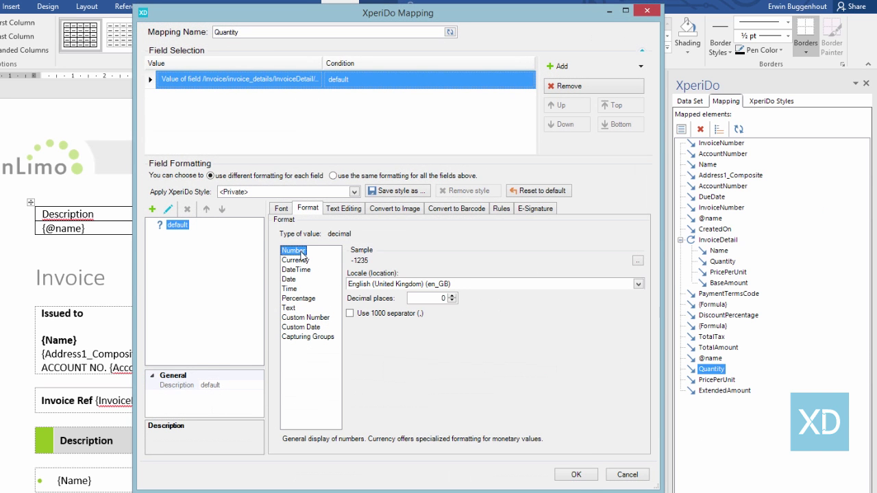
left_click(579, 476)
Step: Set the format of the new table's PricePerUnit and ExtendedAmount mappings to Currency
double_click(706, 186)
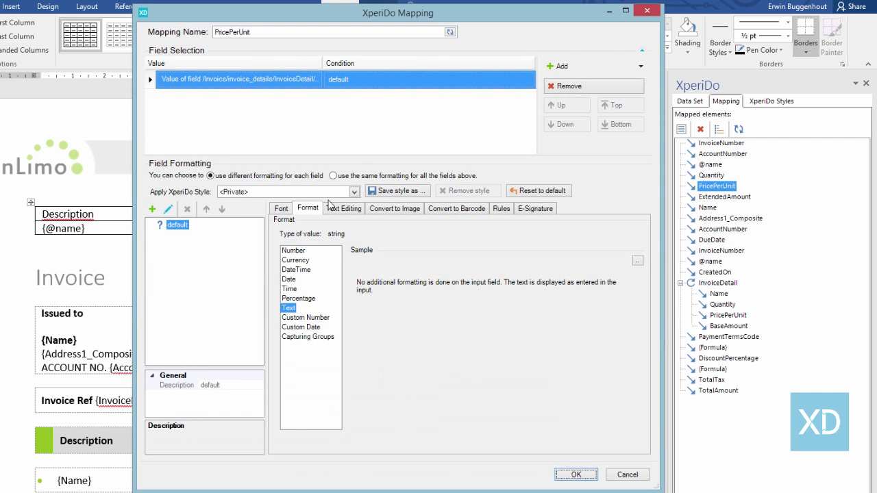
left_click(295, 263)
left_click(577, 476)
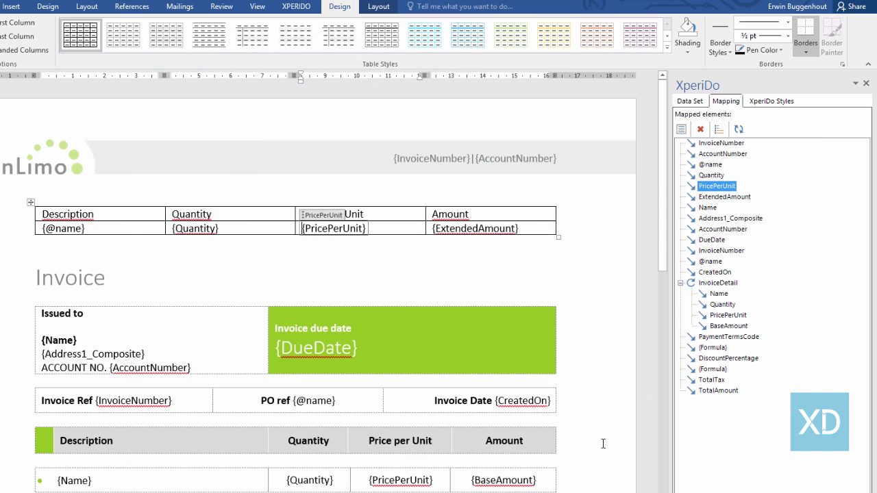
double_click(726, 198)
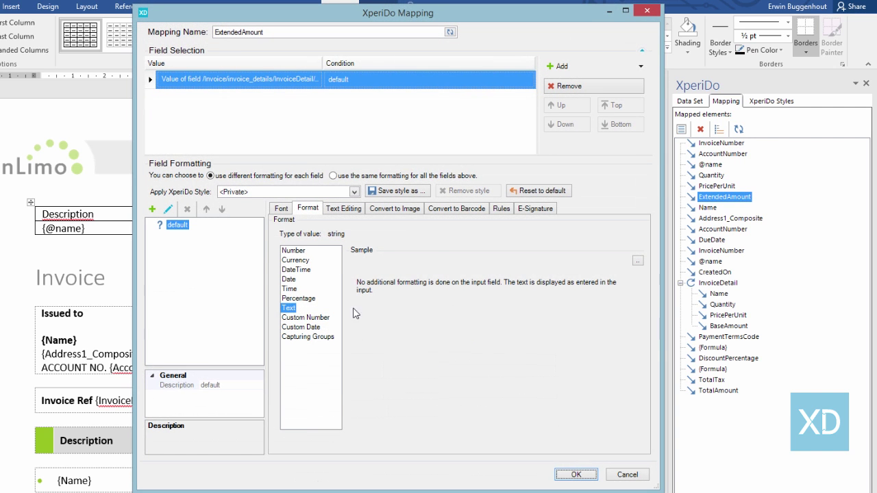
left_click(295, 261)
left_click(561, 478)
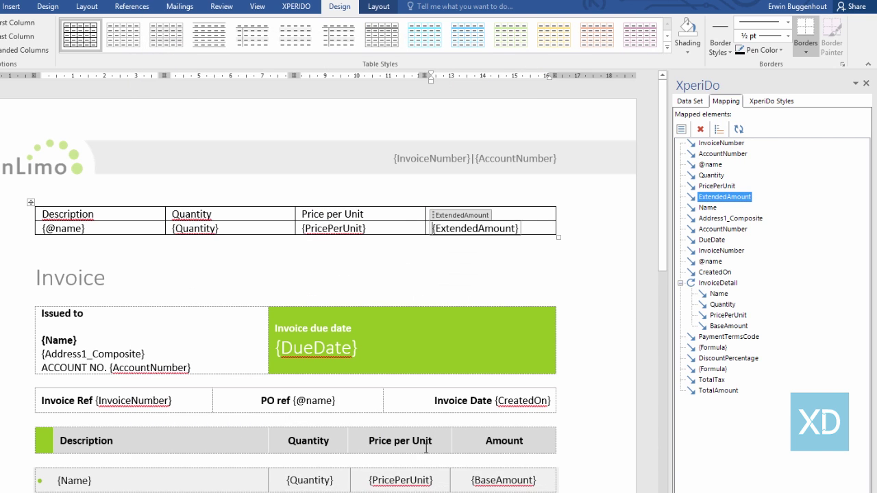
left_click(199, 261)
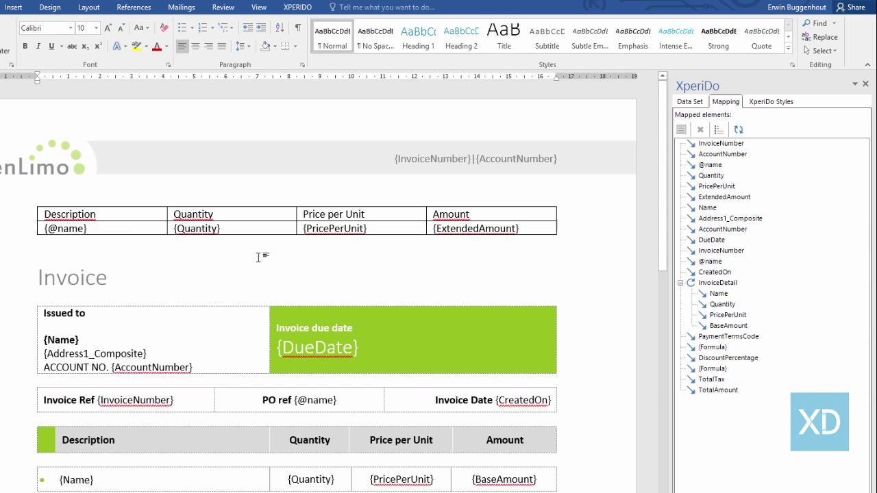
Step: Make the new table's second row repeat for every InvoiceDetail element under invoice_details
left_click(8, 235)
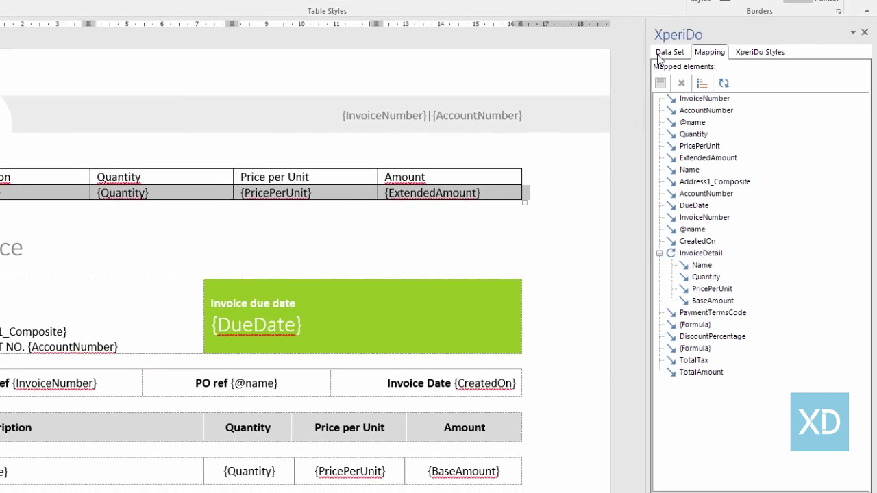
left_click(660, 54)
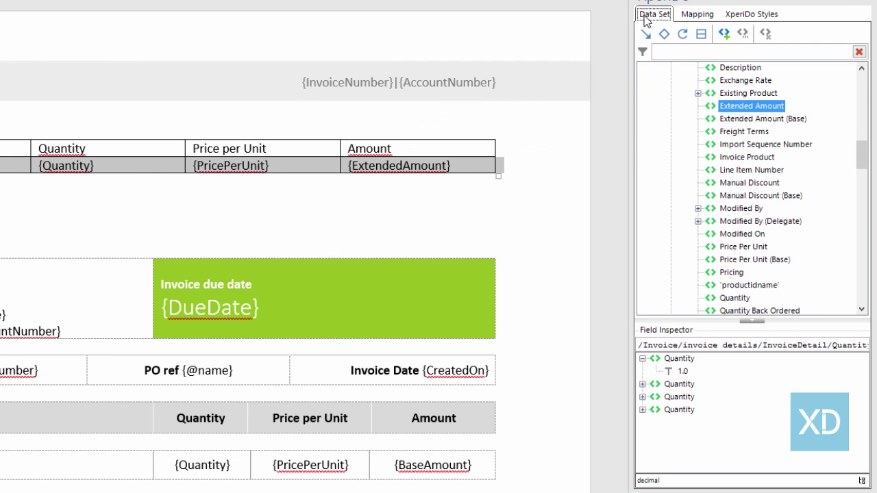
left_click_drag(866, 180, 849, 118)
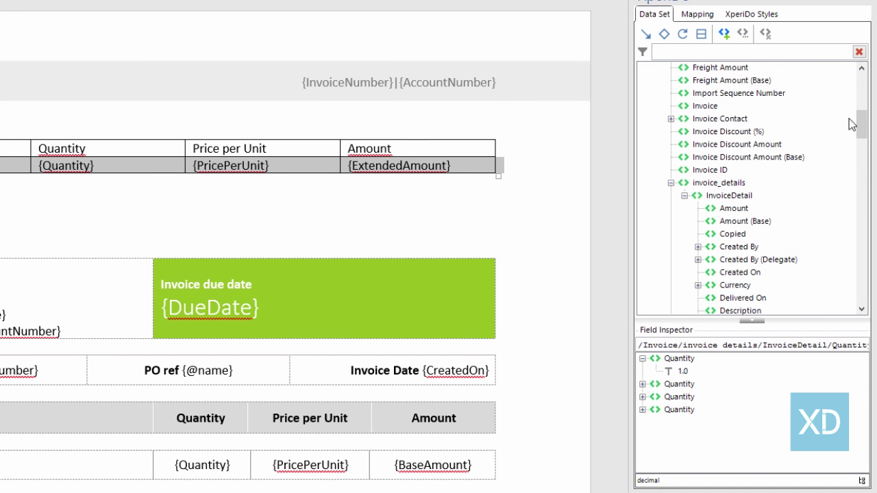
left_click(741, 197)
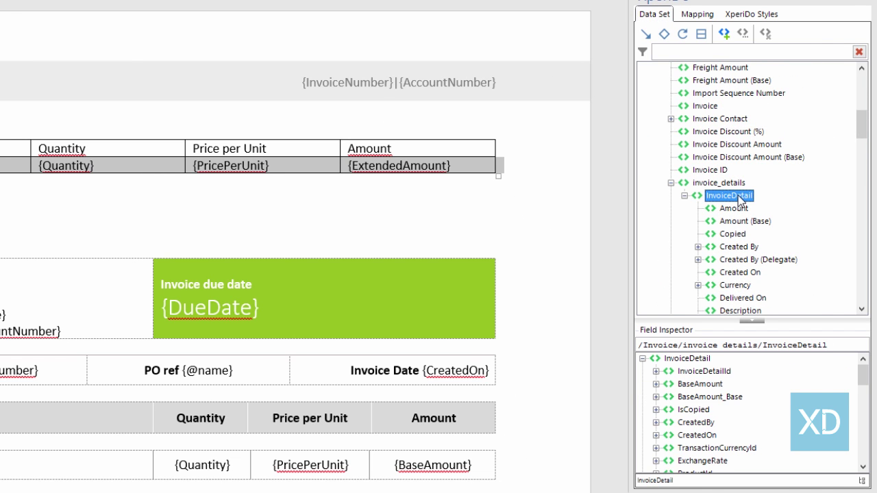
left_click(736, 184)
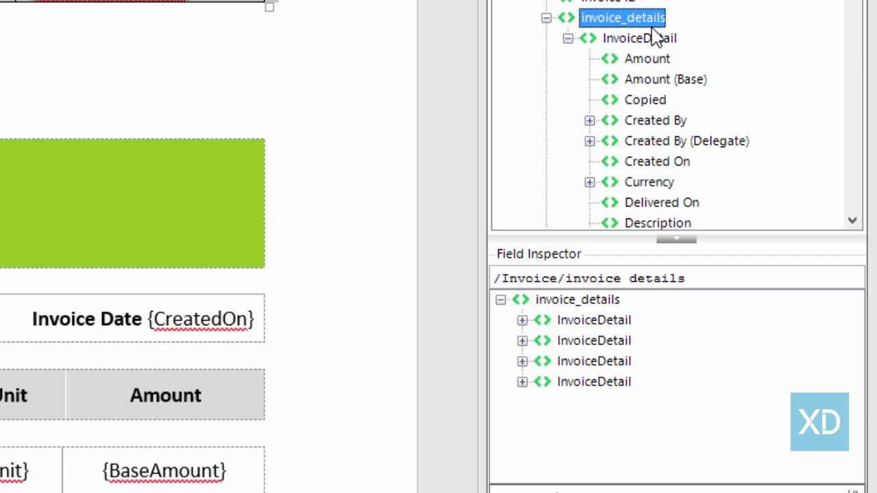
left_click(658, 42)
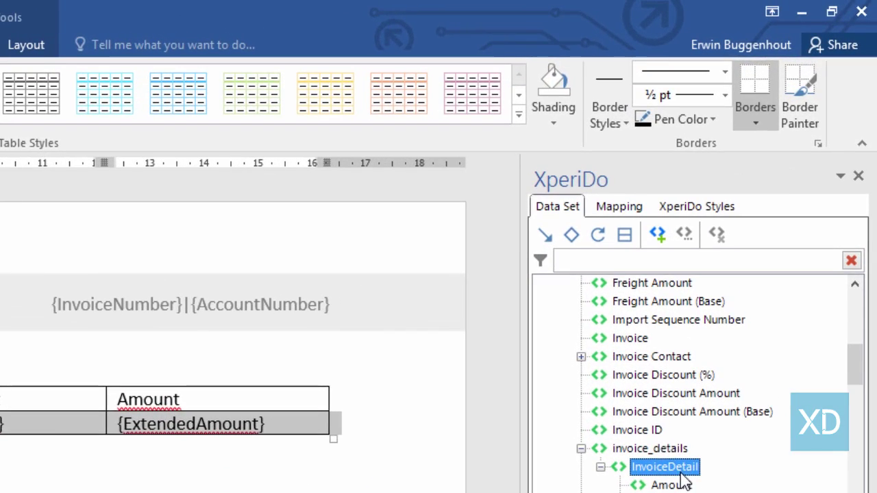
left_click(602, 240)
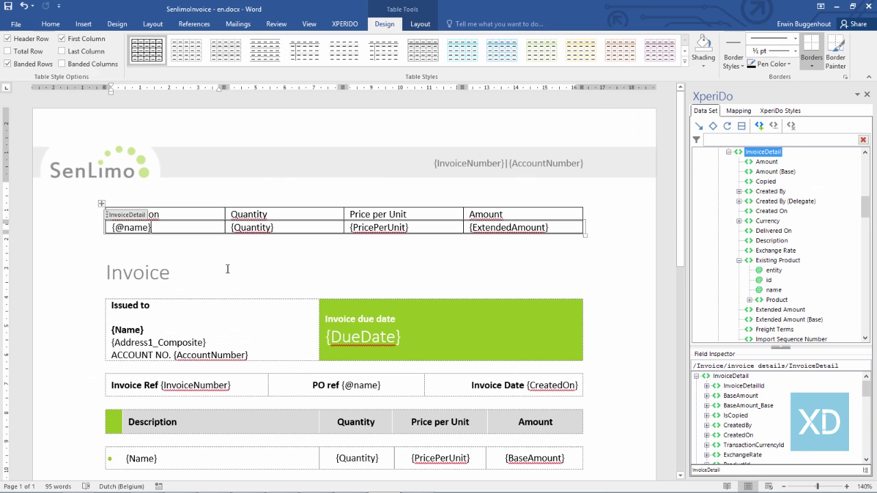
Step: Widen the new table's Description column to about 6 cm and narrow the Price per Unit column to about 3 cm
left_click(225, 266)
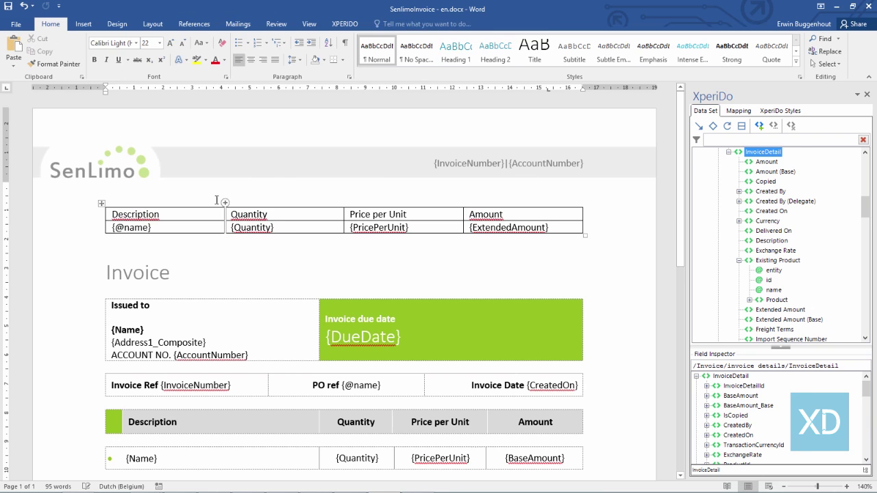
left_click_drag(223, 214, 279, 218)
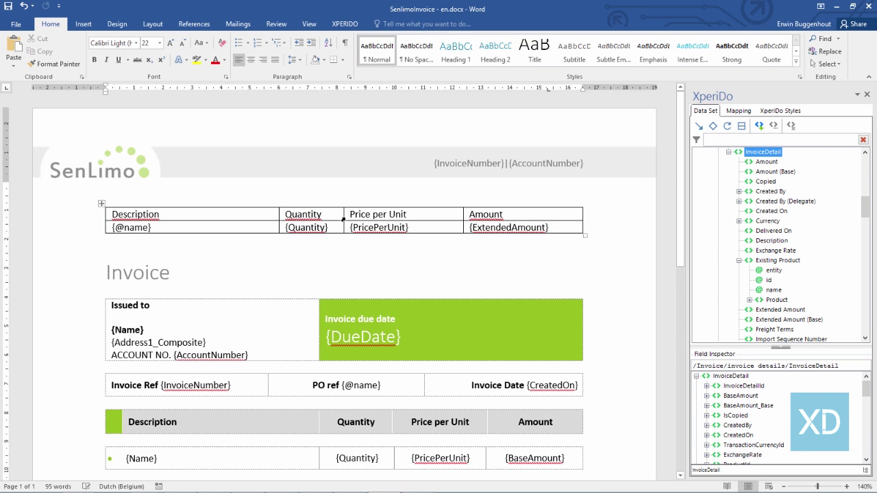
left_click_drag(345, 214, 380, 215)
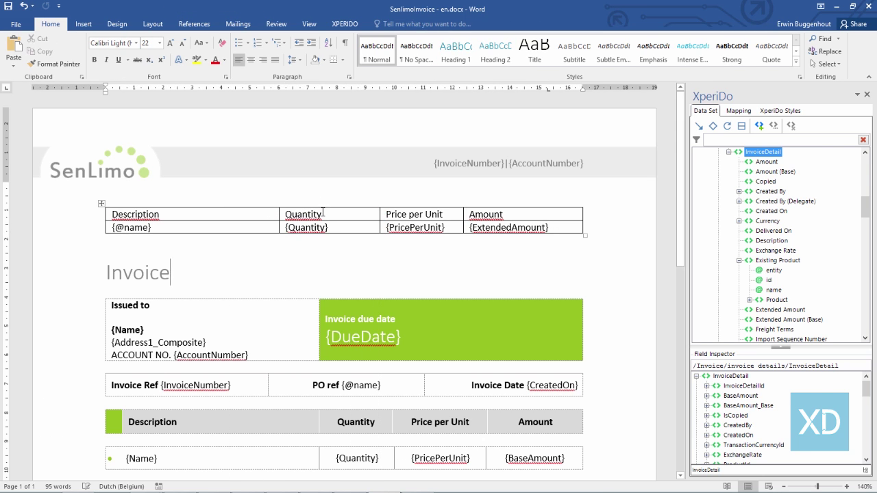
Step: Right-align the Quantity, Price per Unit and Amount columns in both rows of the new table
left_click_drag(322, 213, 495, 229)
left_click(263, 60)
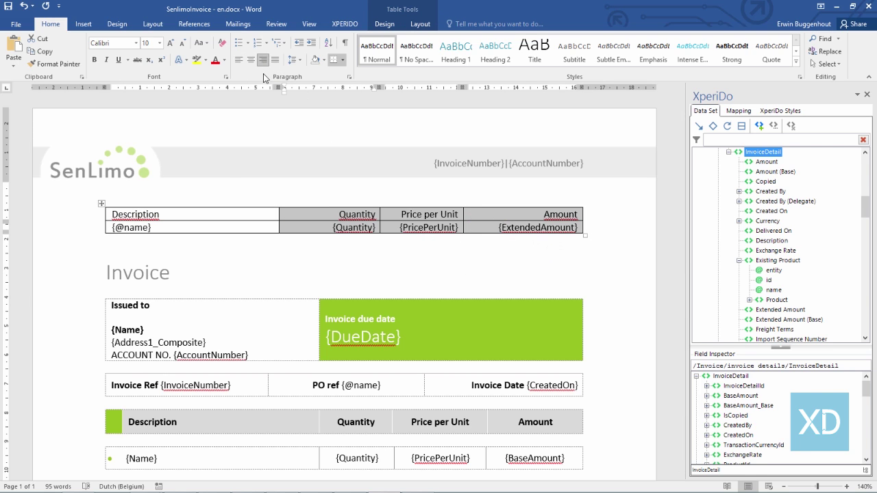
Step: Make the new table's header row bold
left_click(66, 214)
left_click(90, 190)
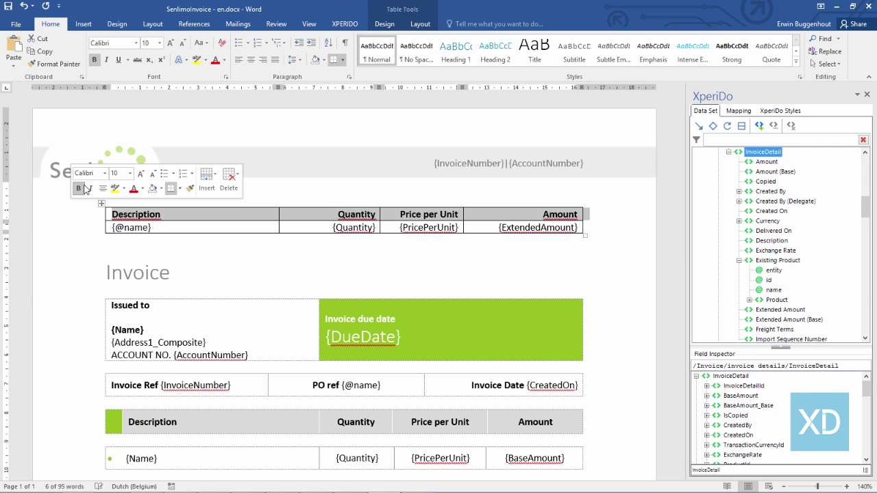
left_click(216, 280)
Step: Preview the template as a PDF document
left_click(345, 24)
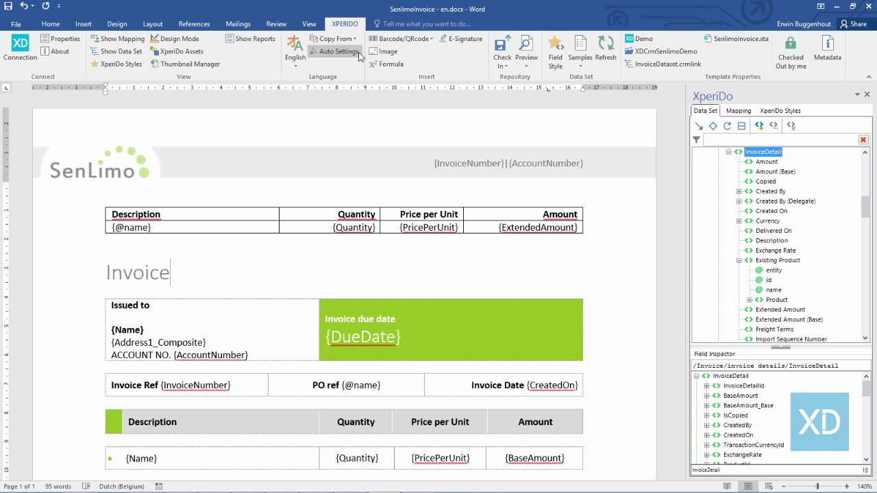
left_click(525, 68)
left_click(562, 113)
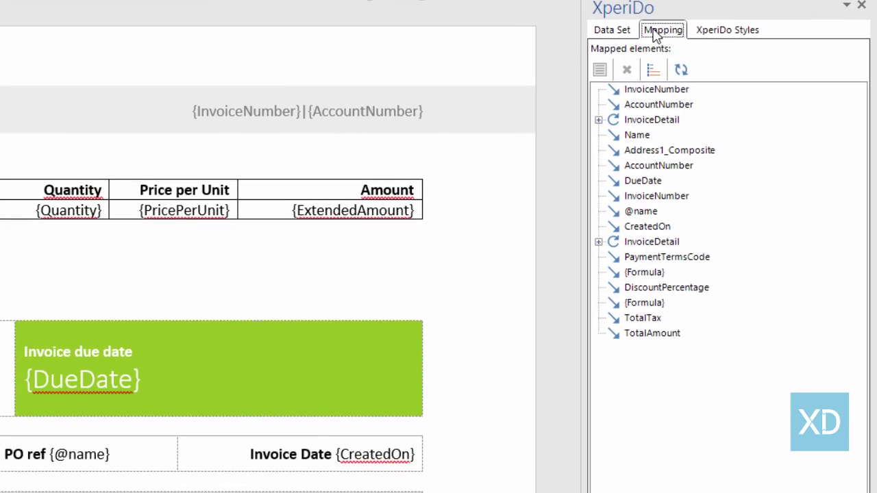
Step: Edit the first InvoiceDetail loop in the mapped elements and enable sorting on the Extended Amount field
double_click(653, 120)
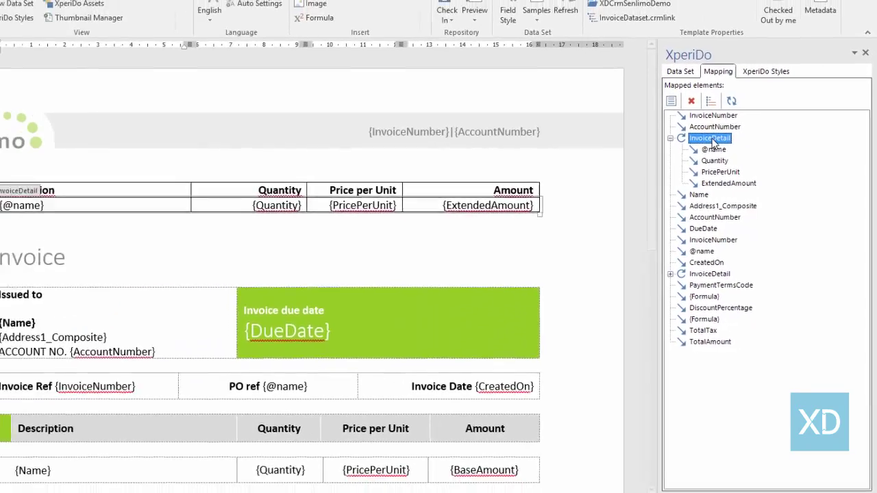
double_click(655, 122)
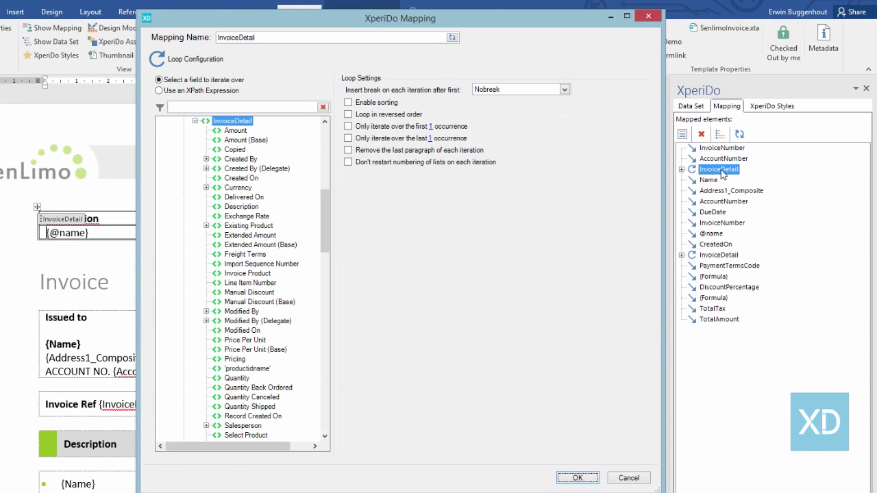
left_click(384, 103)
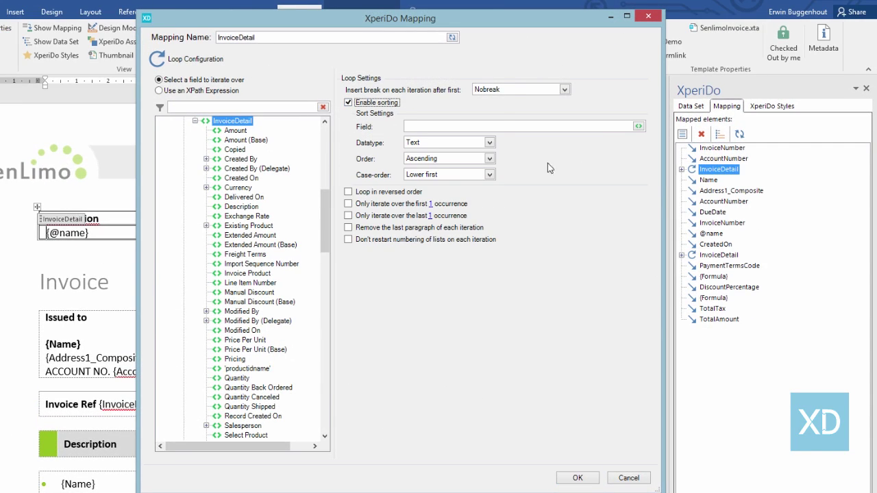
left_click(638, 126)
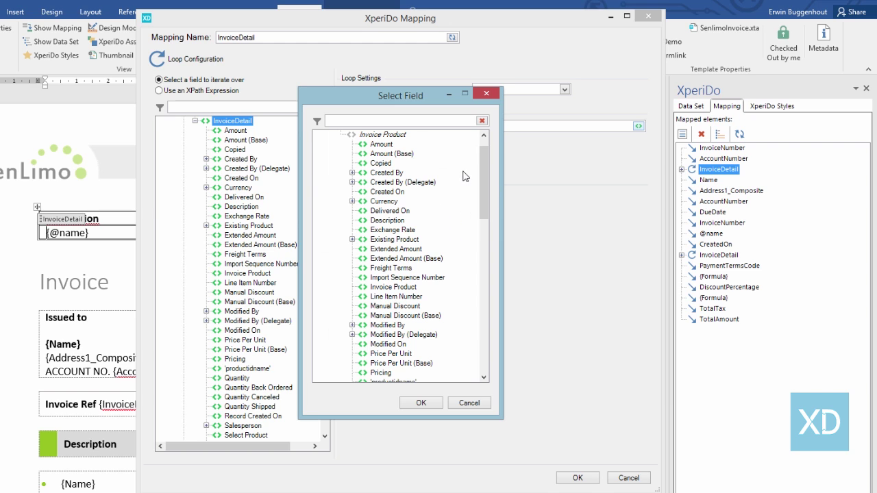
left_click(390, 250)
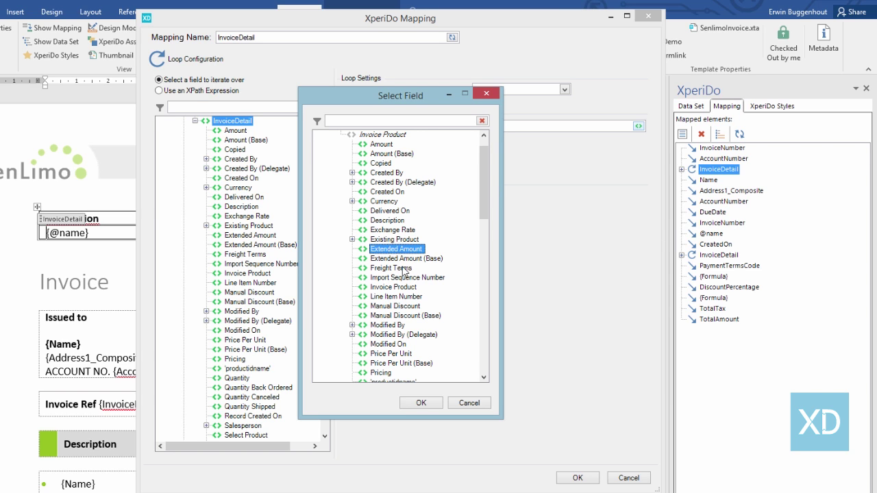
left_click(420, 403)
Step: Set the loop's sort datatype to Number and its order to Descending, and save the mapping
left_click(489, 142)
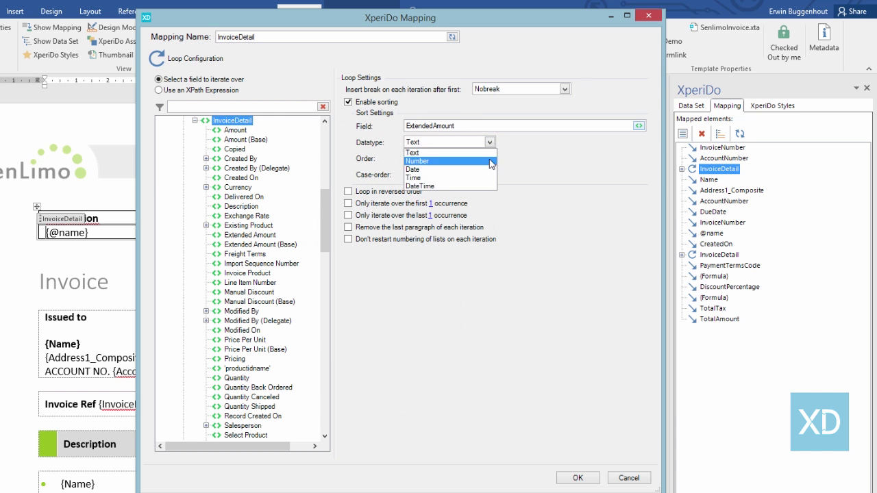
left_click(491, 161)
left_click(490, 158)
left_click(491, 176)
left_click(490, 175)
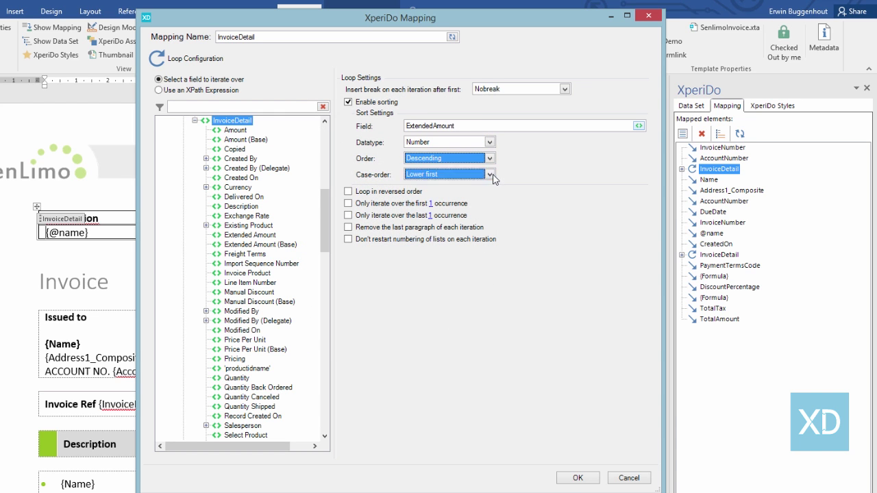
left_click(492, 175)
left_click(490, 202)
left_click(569, 477)
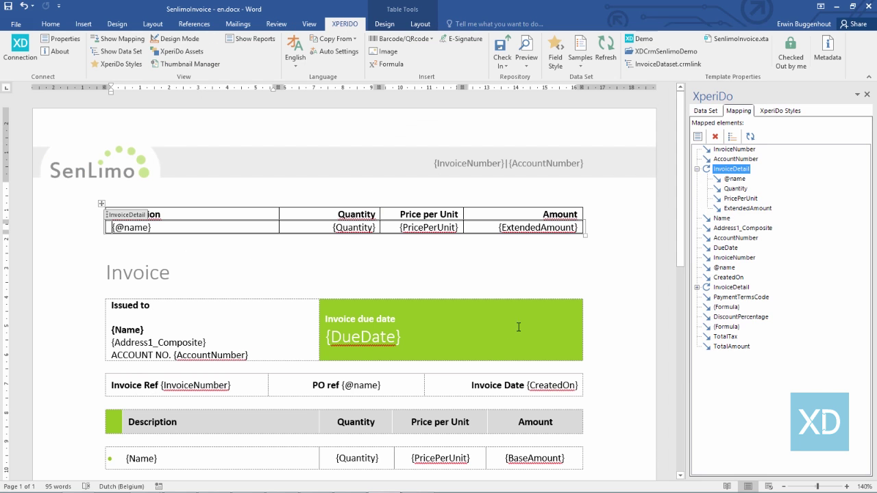
Step: Preview the sorted invoice as a PDF document and return to the template in Word
left_click(526, 59)
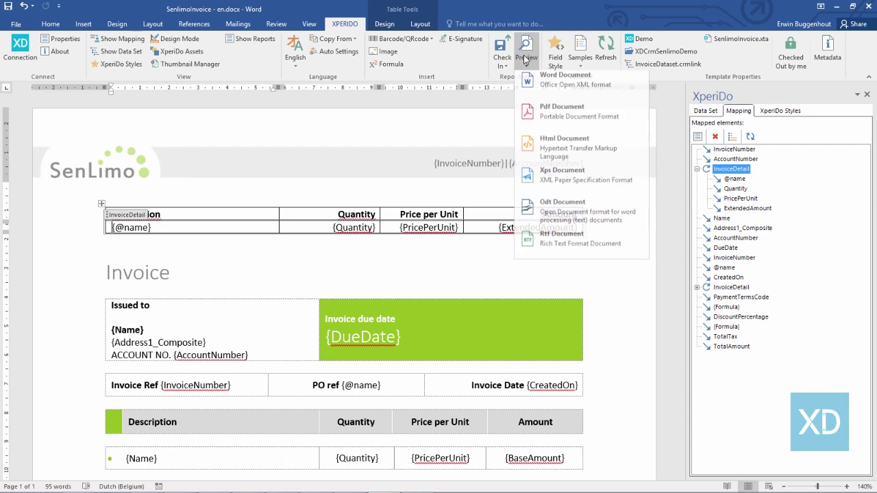
left_click(562, 111)
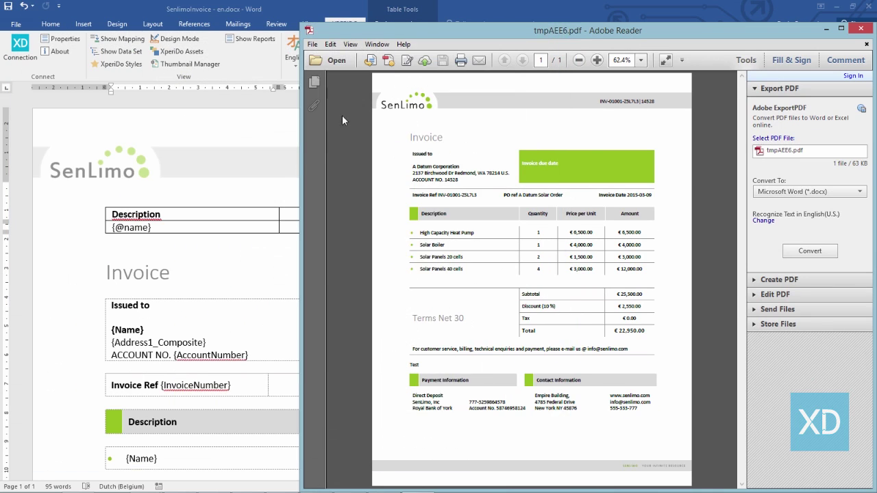
key("alt+Tab")
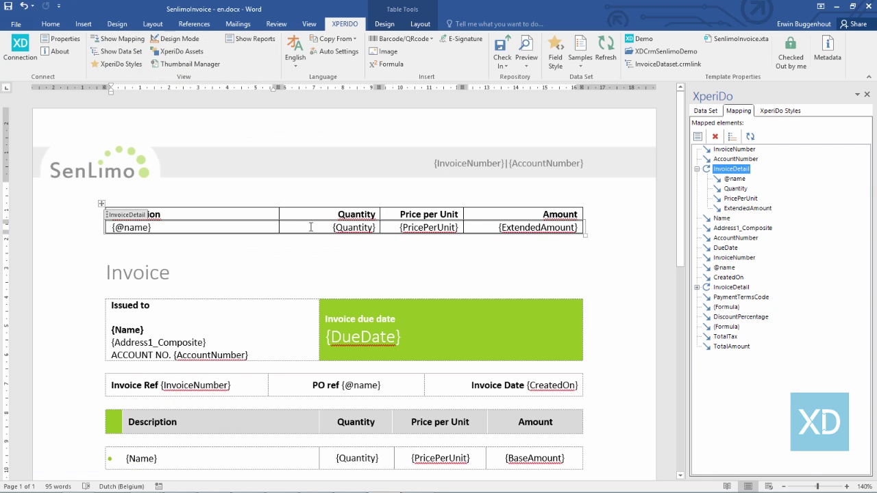
Step: Add a third row to the new table with the label "Total" in the Description column
left_click(529, 269)
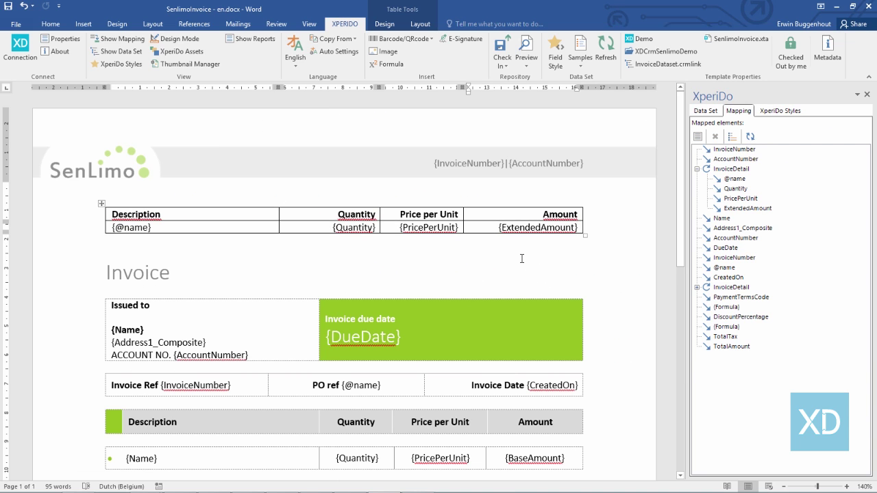
key("Return")
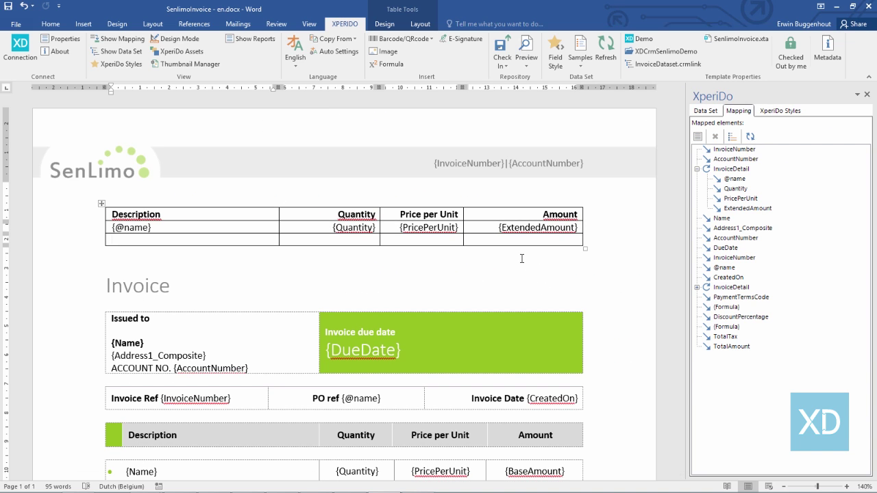
type("Tota")
key("Tab")
key("Tab")
key("Tab")
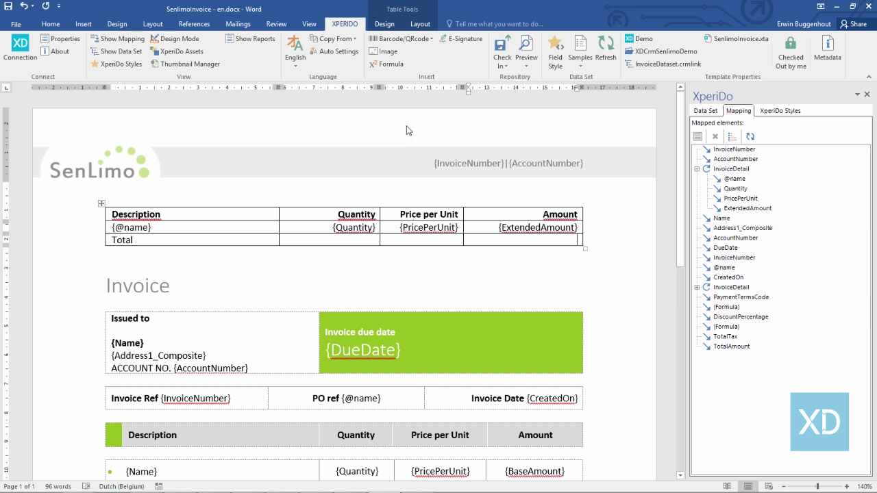
Step: Start a formula with the sum() function in the Amount cell of the Total row
left_click(401, 68)
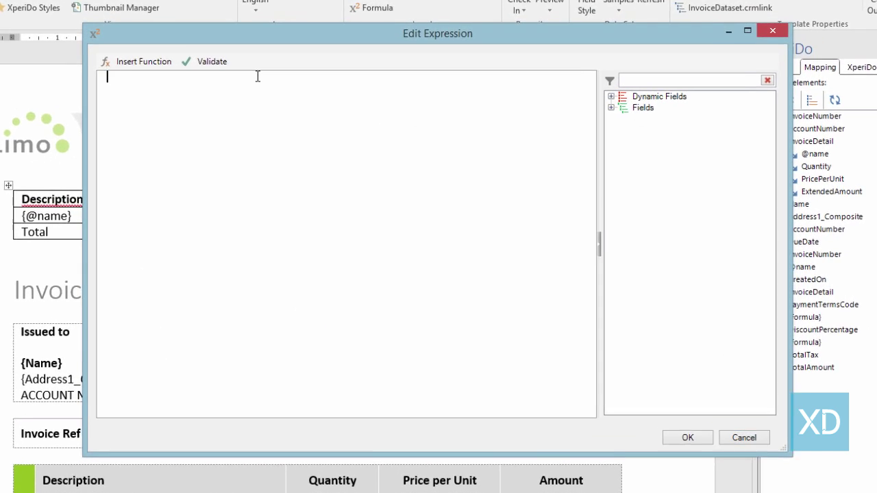
type("sum()")
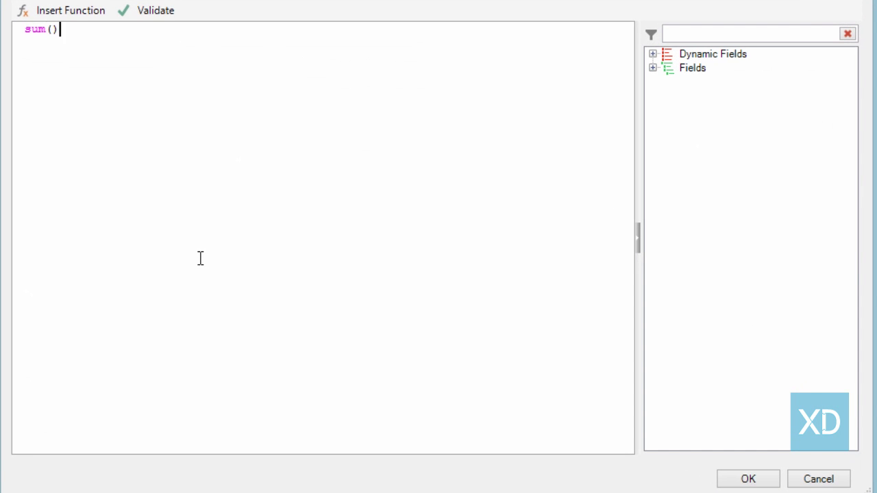
left_click(54, 29)
Step: Insert the Extended Amount field of Invoice/invoice_details/InvoiceDetail as the argument of sum() and accept the expression
left_click(653, 67)
left_click(670, 82)
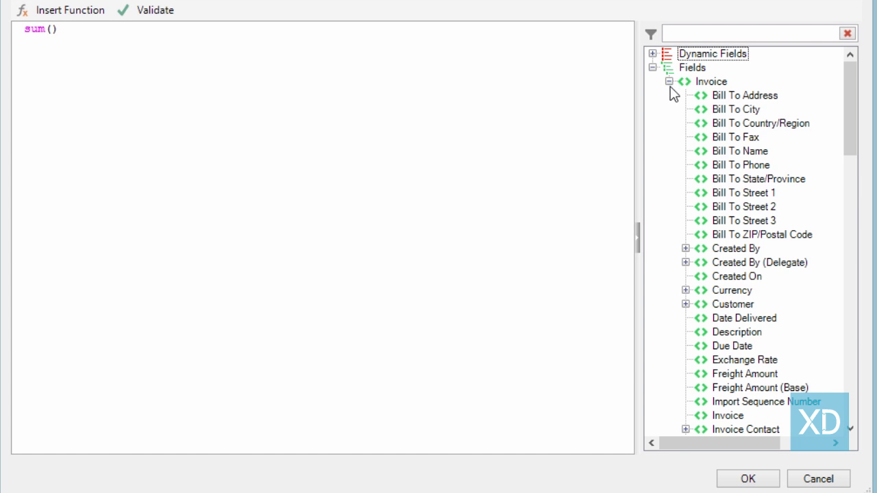
scroll(719, 176, "down", 14)
scroll(728, 174, "up", 5)
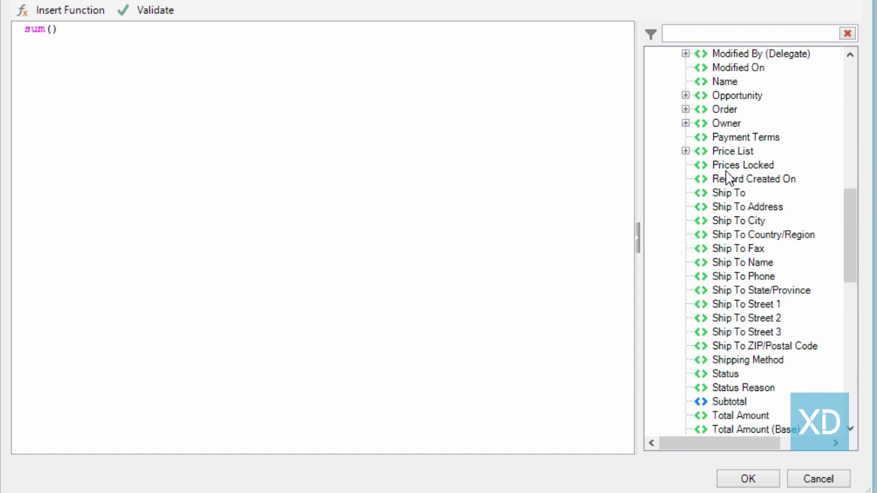
left_click(686, 109)
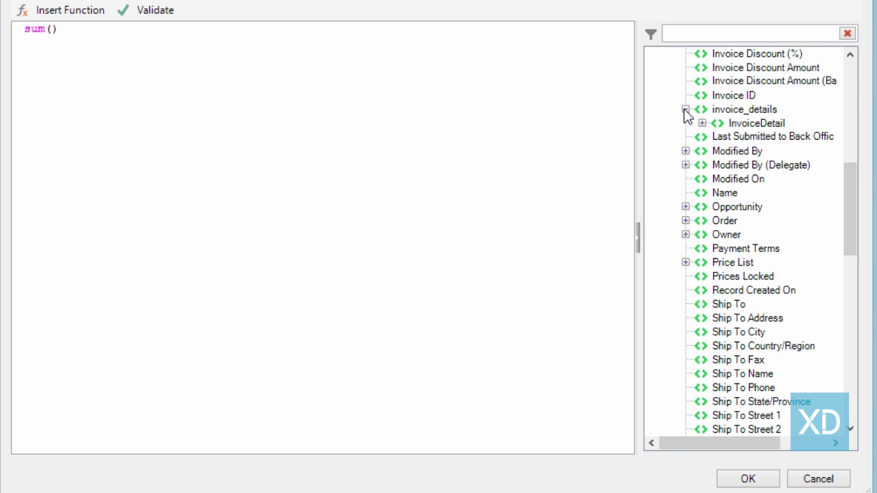
left_click(701, 123)
scroll(771, 182, "down", 1)
scroll(771, 182, "down", 1)
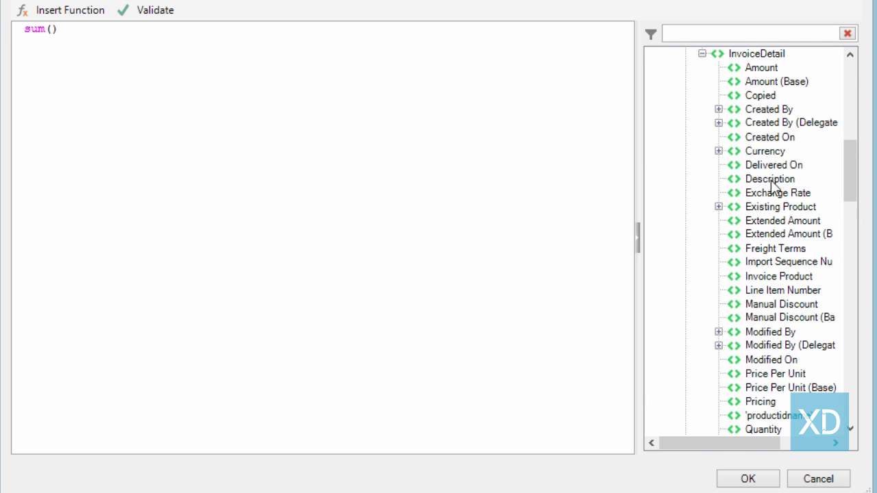
left_click_drag(781, 221, 53, 59)
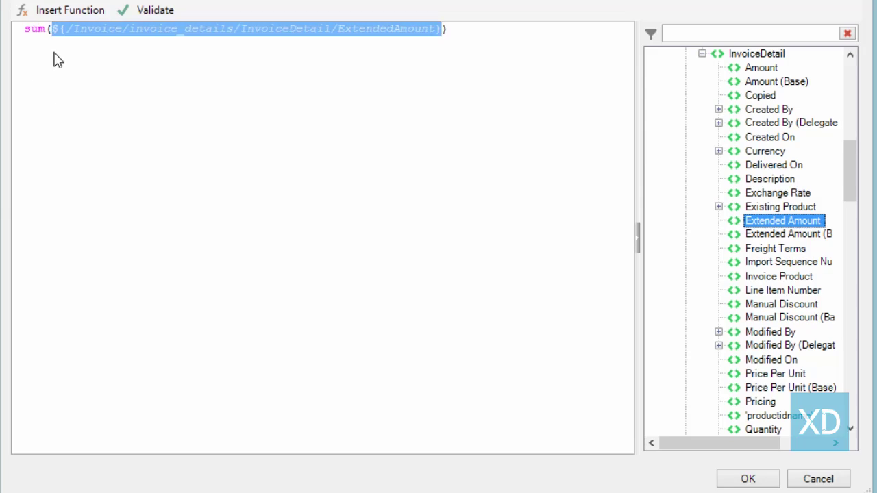
left_click(744, 478)
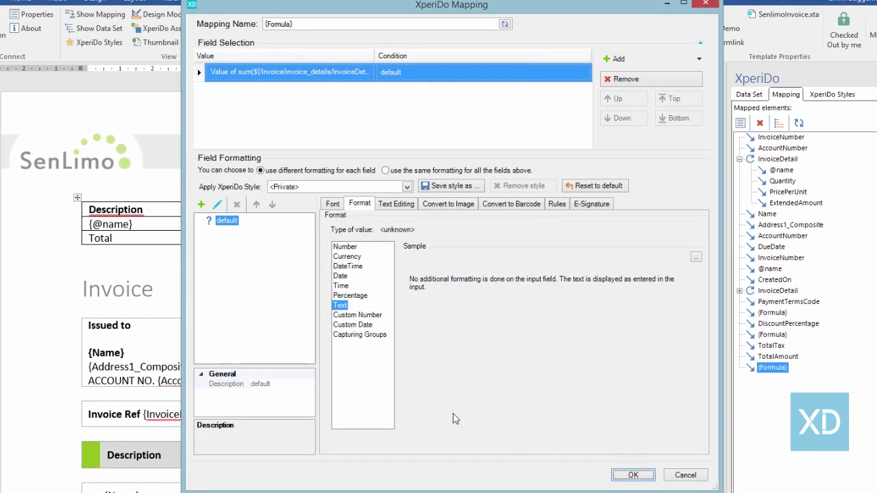
Step: Set the total formula's format to Currency and preview the invoice as a PDF document
left_click(361, 257)
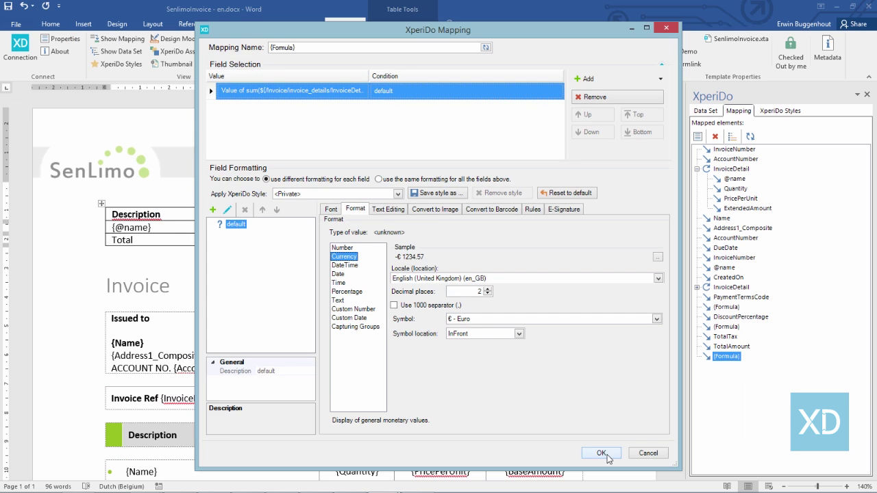
left_click(632, 475)
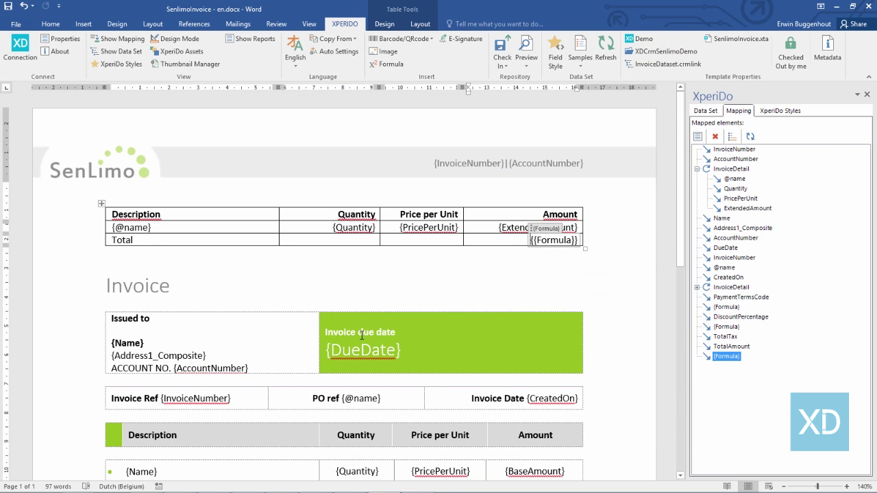
left_click(526, 58)
left_click(547, 115)
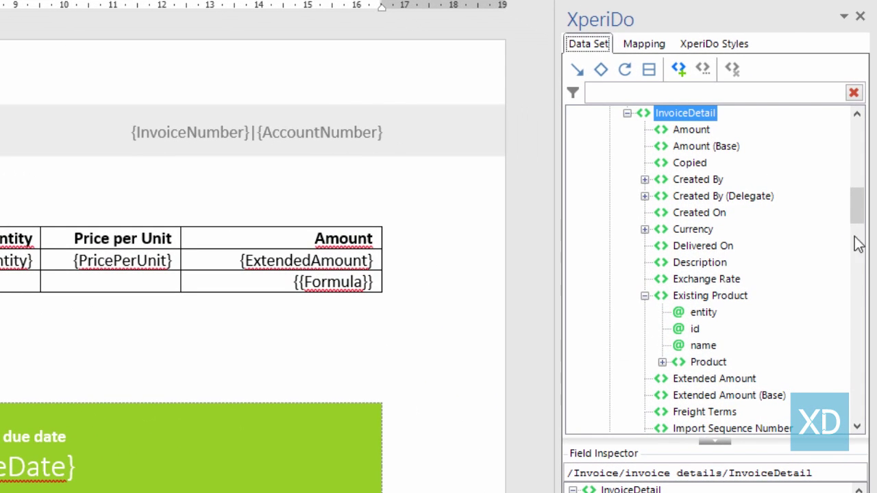
Step: Inspect the values of the Senlimo Product Type field under Existing Product's Product and map the field on a line above the new table
left_click(663, 362)
scroll(709, 288, "down", 9)
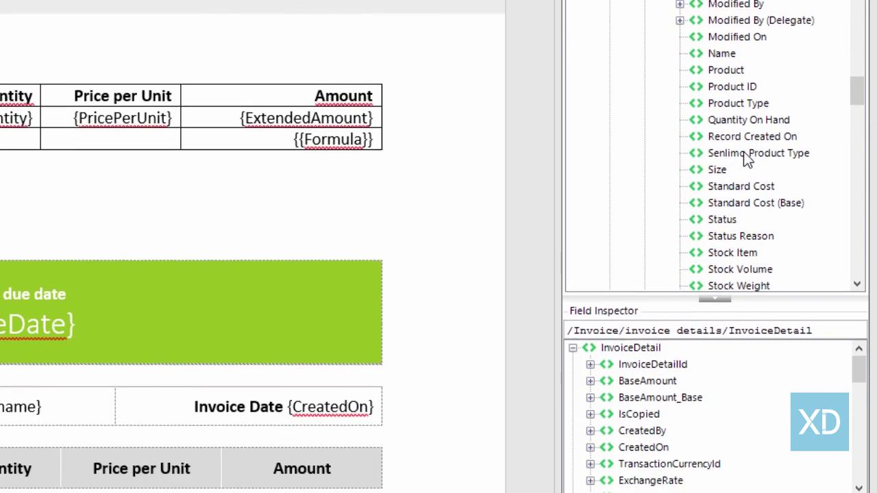
left_click(743, 329)
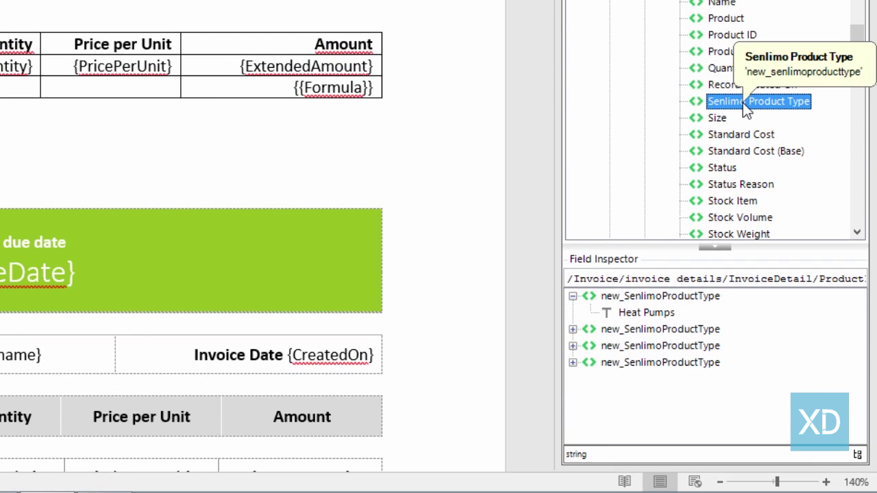
left_click(573, 329)
left_click(573, 362)
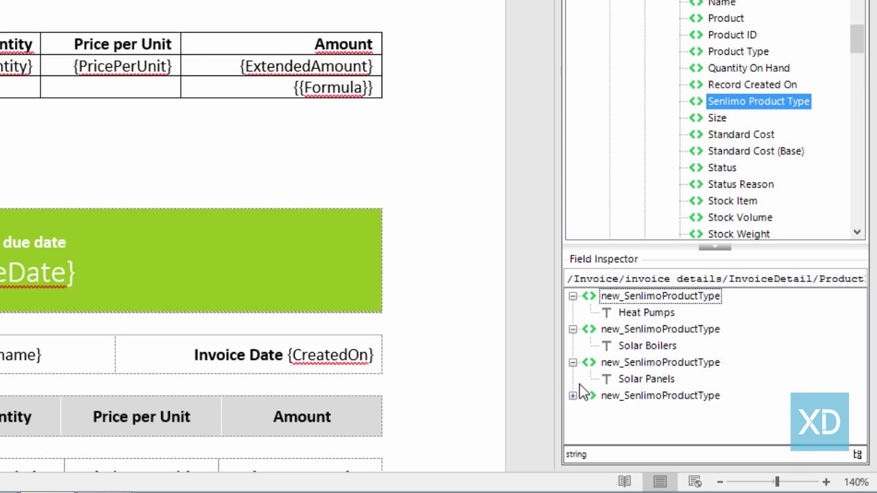
left_click(574, 396)
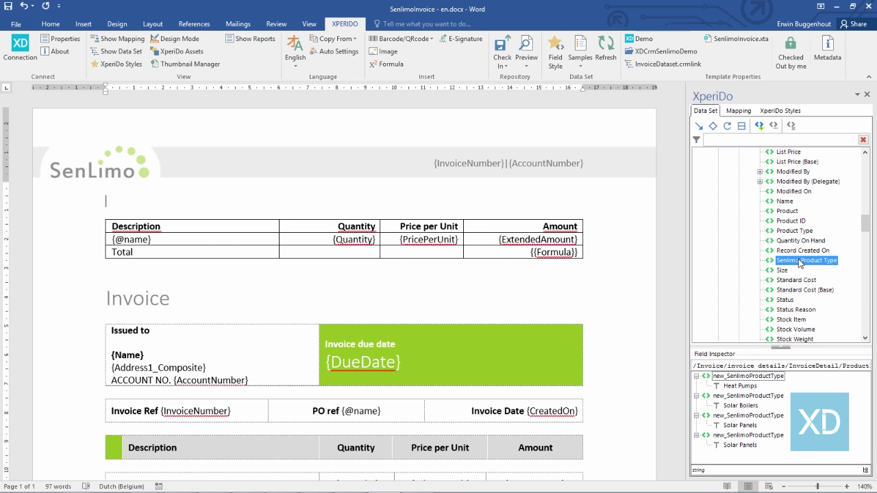
left_click_drag(800, 262, 109, 200)
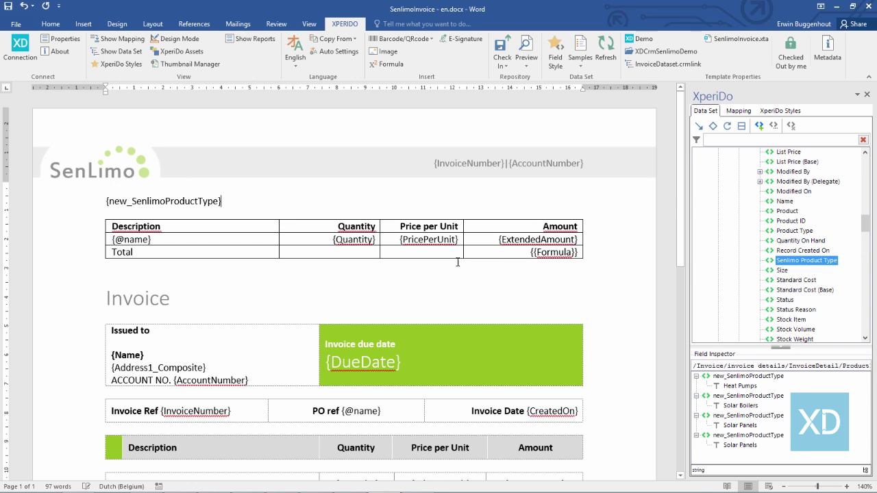
Step: Apply the Heading 2 style to the product type field line above the new table
left_click(82, 202)
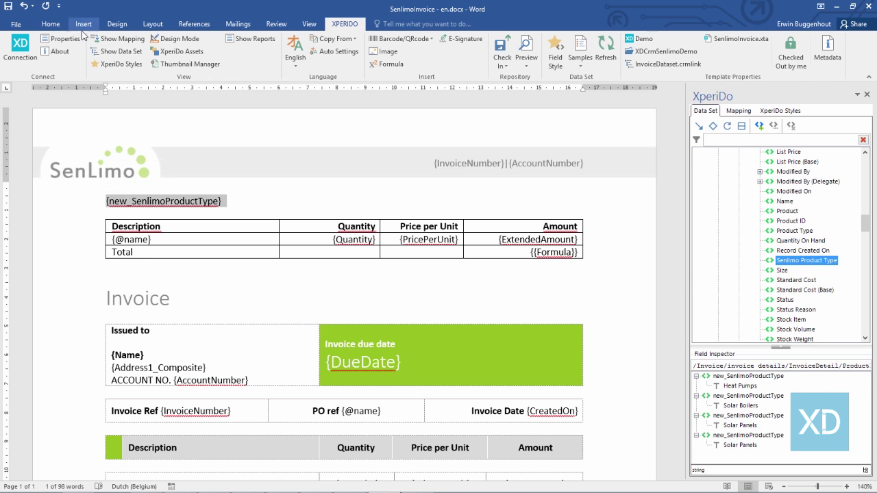
left_click(58, 25)
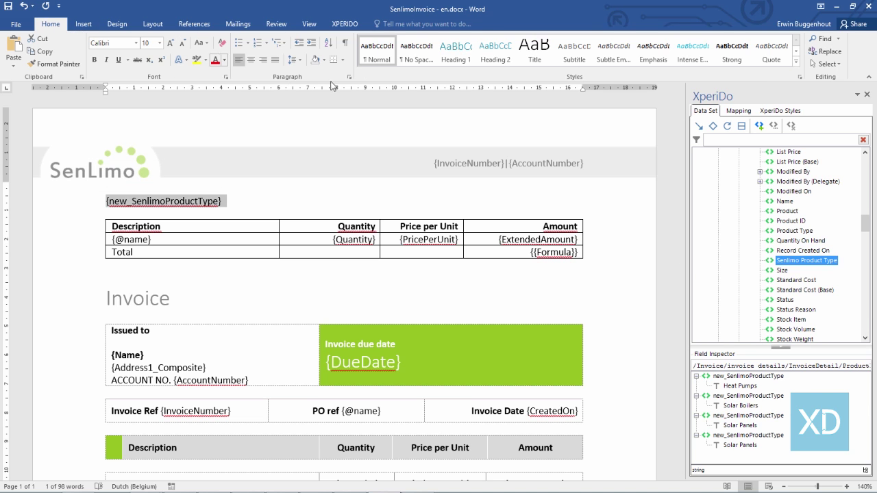
left_click(497, 51)
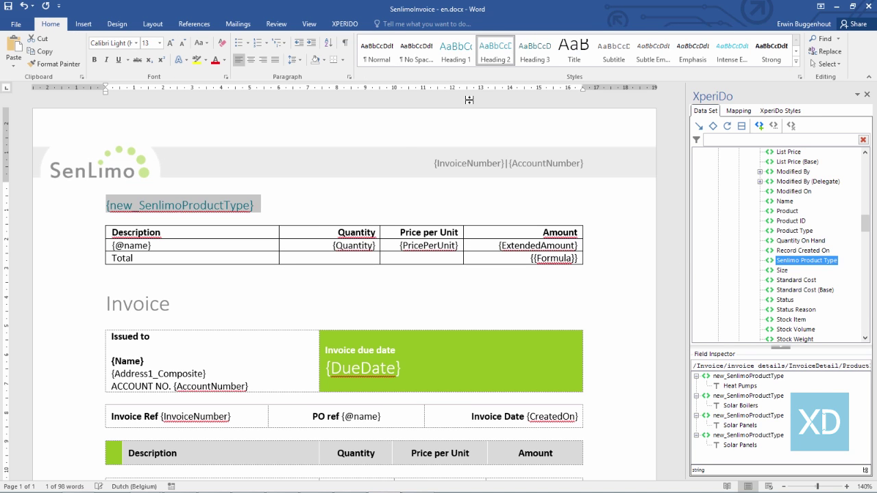
Step: Group the product type heading together with the whole invoice detail table below it by the Senlimo Product Type field
left_click(200, 194)
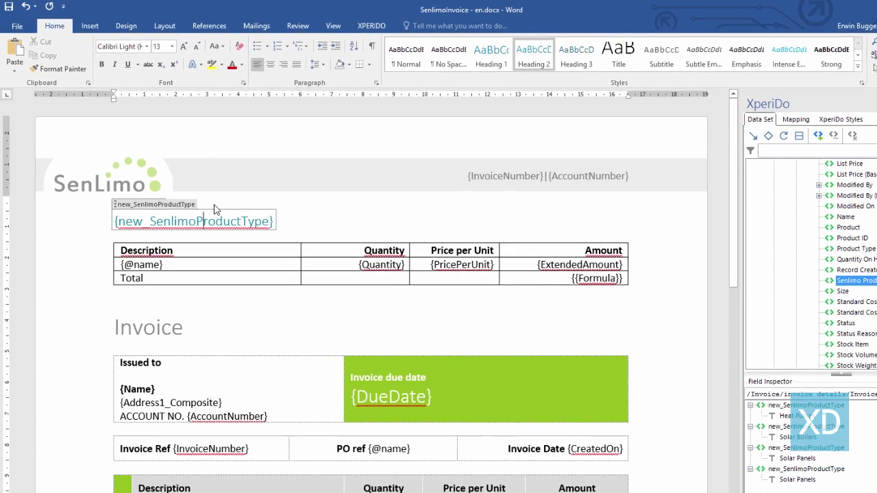
key("Home")
key("shift+Down")
key("shift+Down")
key("shift+Down")
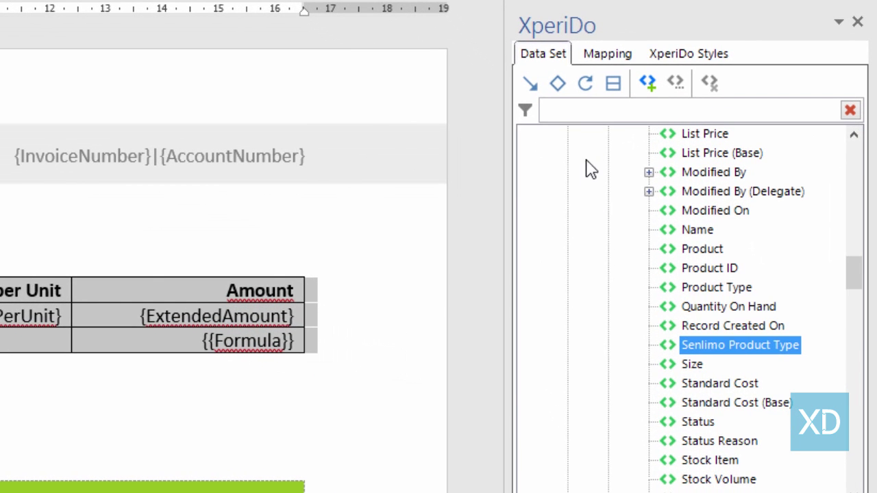
left_click(615, 92)
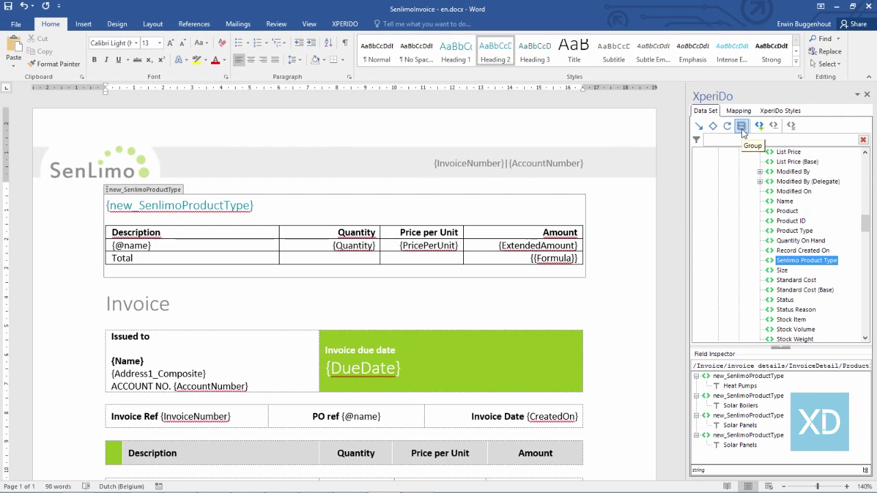
Step: Preview the grouped invoice template as a PDF document
left_click(344, 23)
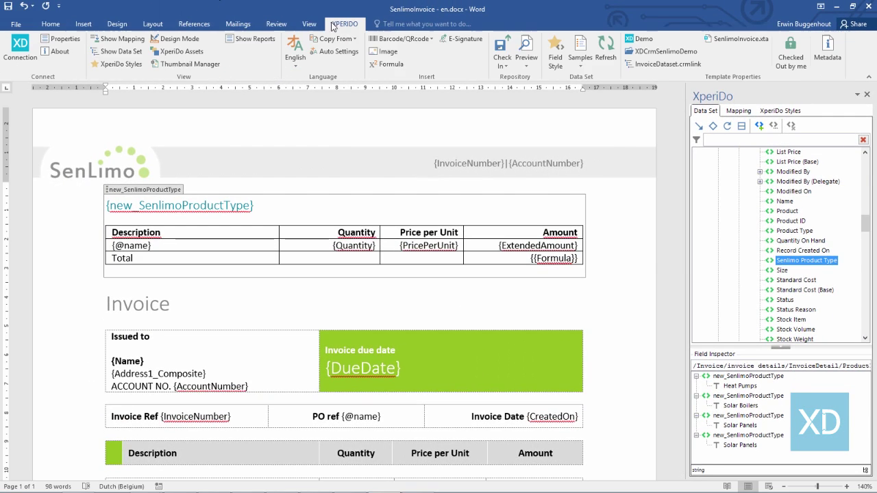
left_click(525, 69)
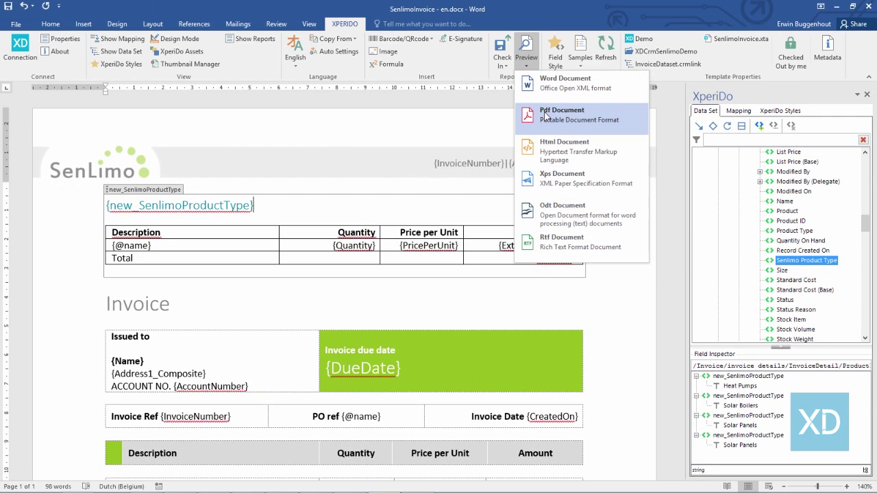
left_click(546, 117)
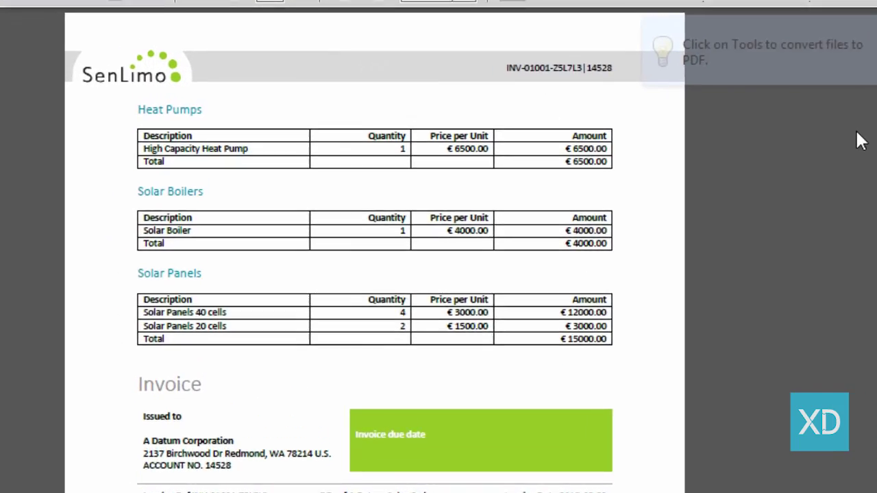